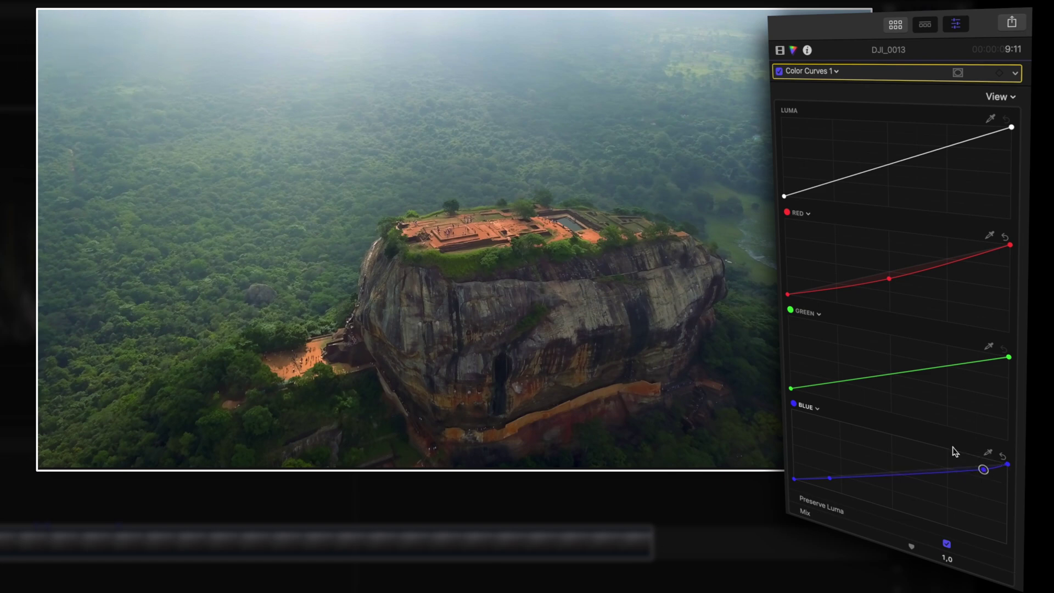
Add two points to the aerial clip's luma curve and drag the lower one to shape the shadows.
{"action": "left_click", "coordinate": [806, 190]}
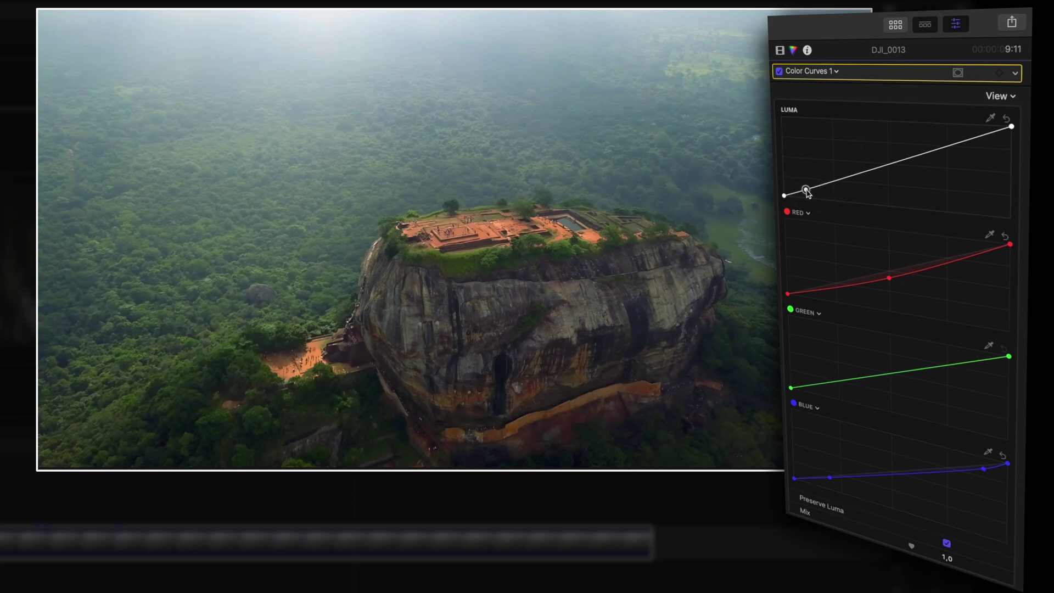
{"action": "left_click", "coordinate": [933, 152]}
{"action": "left_click_drag", "start_coordinate": [934, 151], "coordinate": [901, 158]}
{"action": "left_click", "coordinate": [805, 191]}
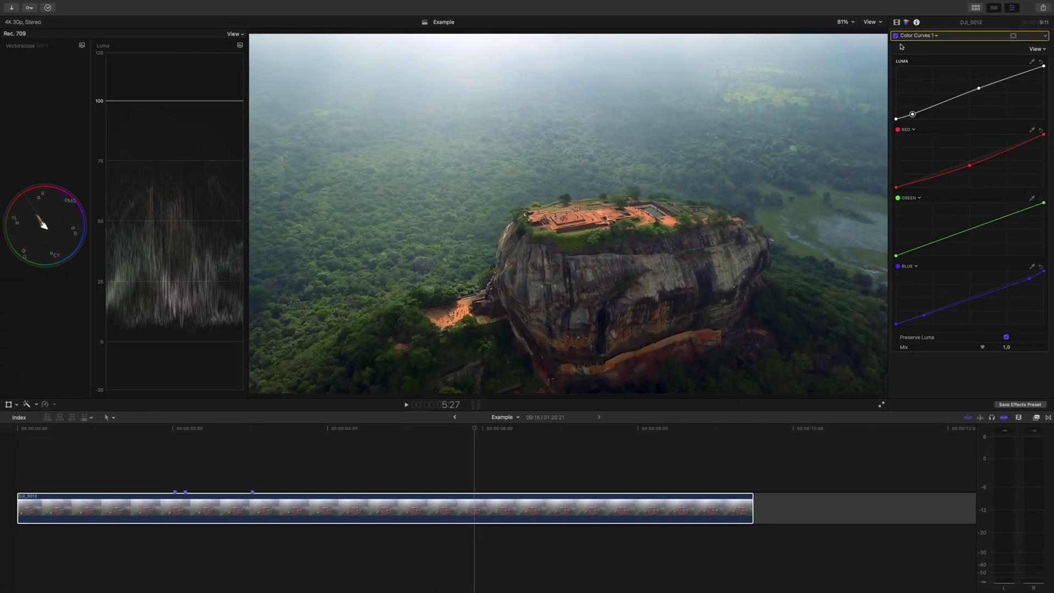
Toggle Color Curves 1 off and on repeatedly to compare the graded and ungraded image.
{"action": "left_click", "coordinate": [857, 38]}
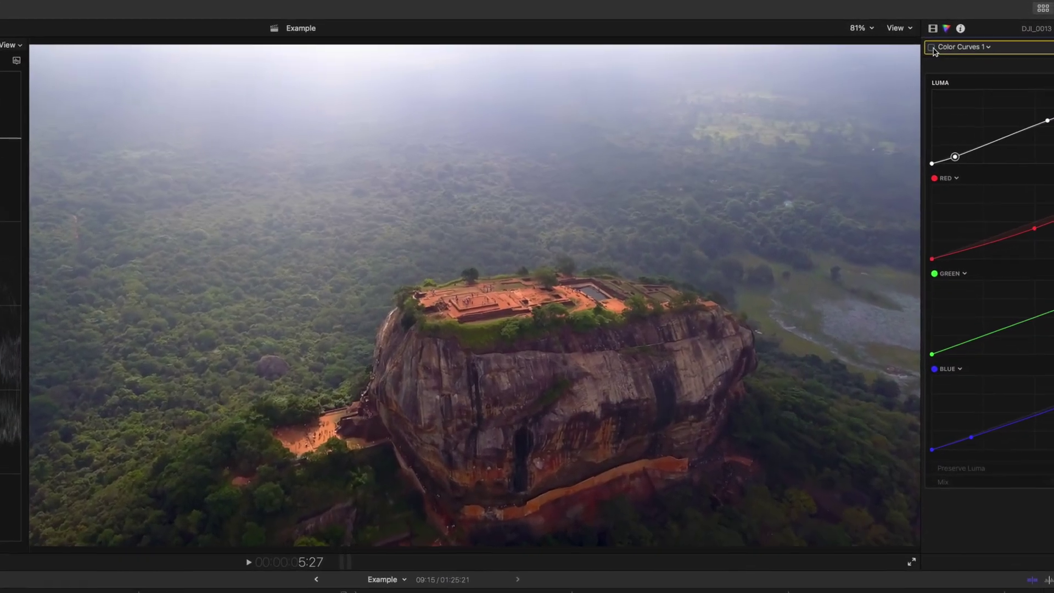
{"action": "left_click", "coordinate": [931, 49]}
{"action": "left_click", "coordinate": [934, 49]}
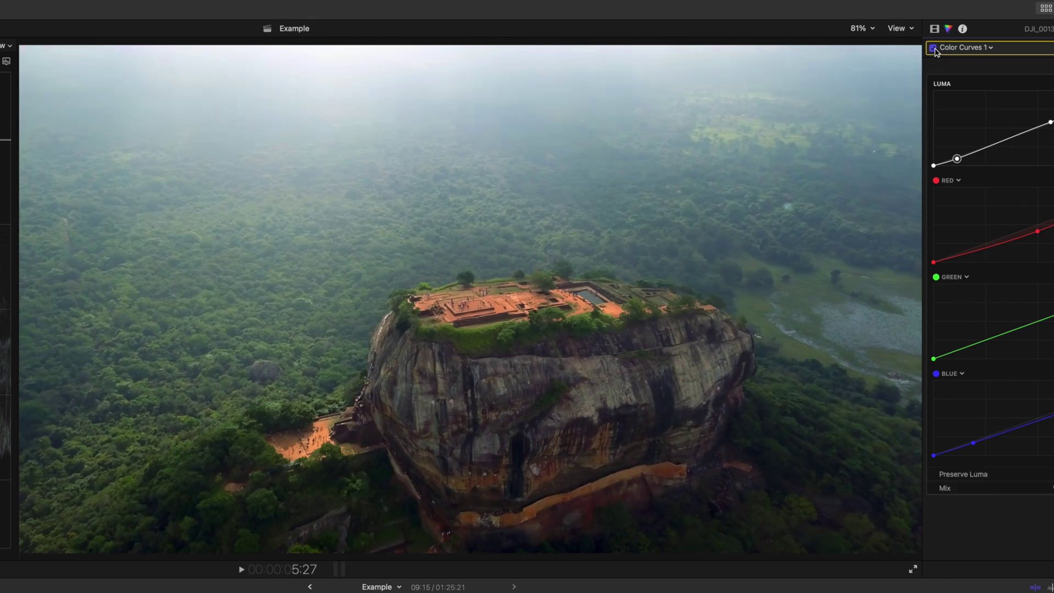
{"action": "left_click", "coordinate": [933, 49]}
{"action": "left_click", "coordinate": [933, 48]}
{"action": "left_click", "coordinate": [933, 48]}
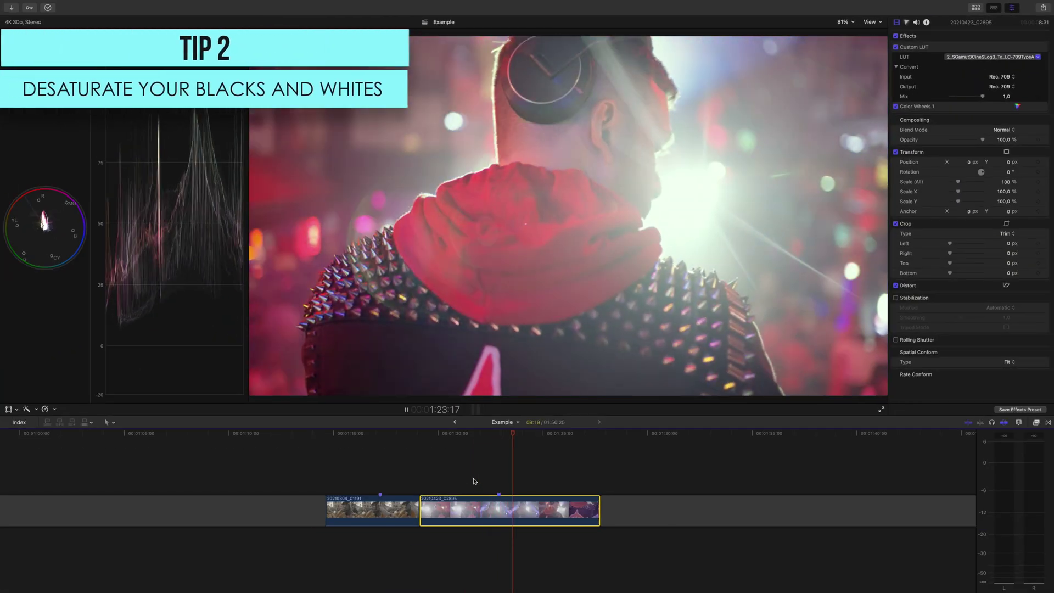
Stop playback on the concert clip and toggle its Effects off and back on to compare.
{"action": "key", "text": "space"}
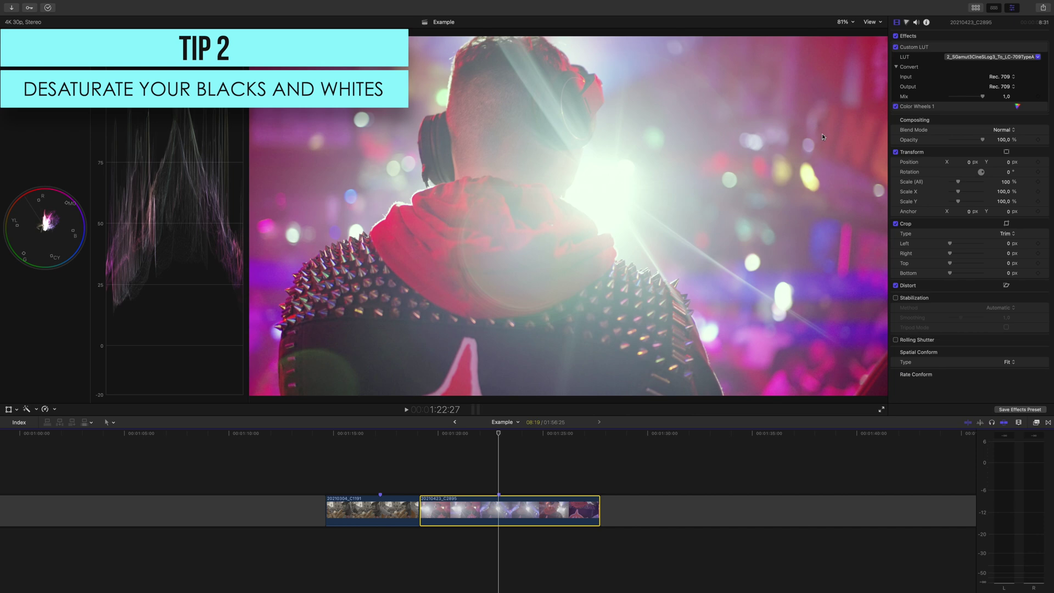
{"action": "left_click", "coordinate": [896, 37]}
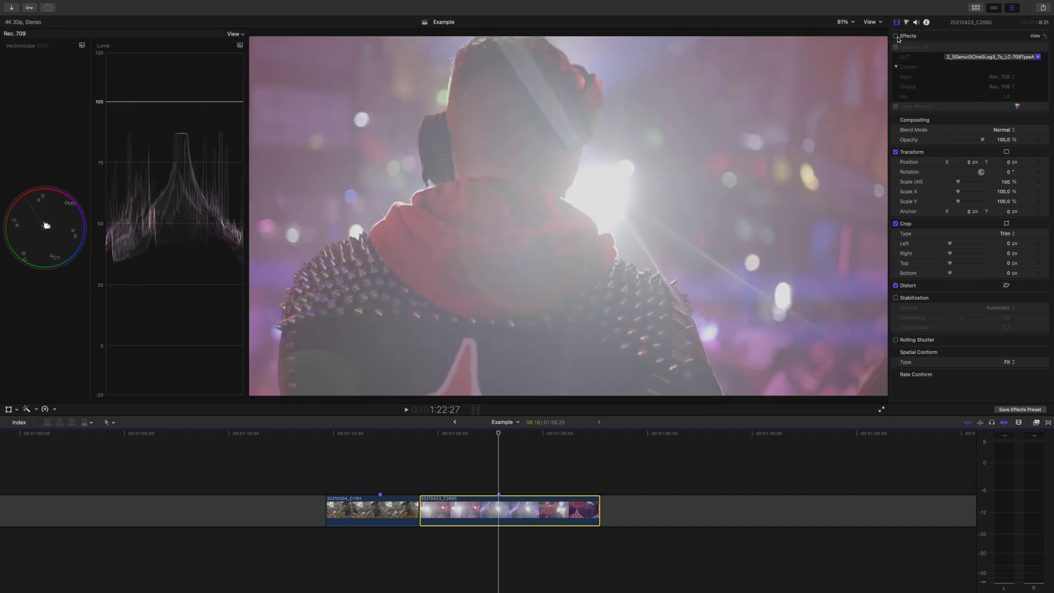
{"action": "left_click", "coordinate": [896, 36]}
{"action": "left_click", "coordinate": [896, 37]}
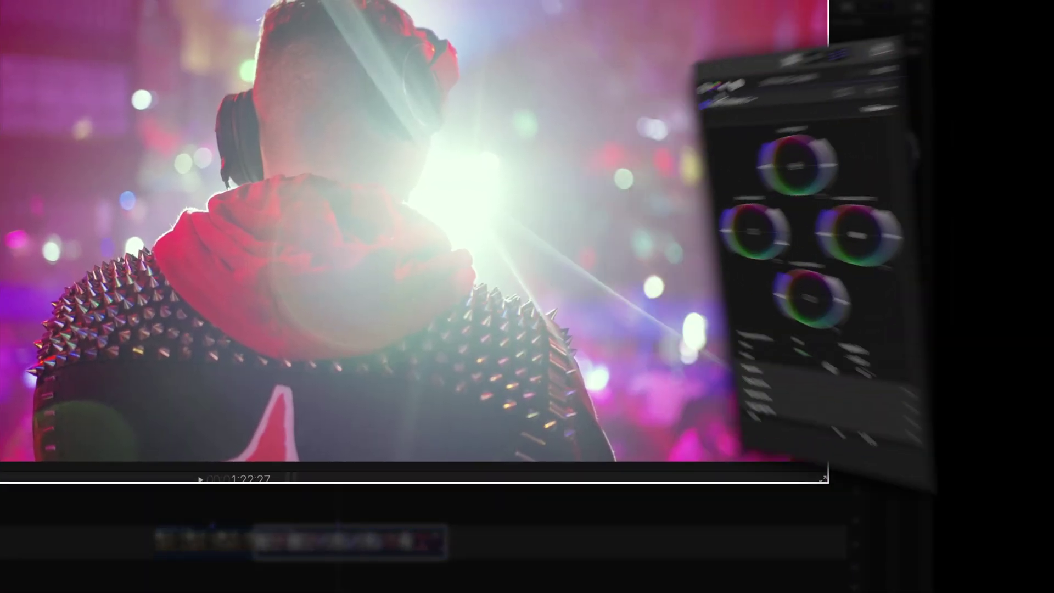
Add a Hue/Saturation Curves correction from the Color Wheels 1 correction menu.
{"action": "left_click", "coordinate": [810, 74]}
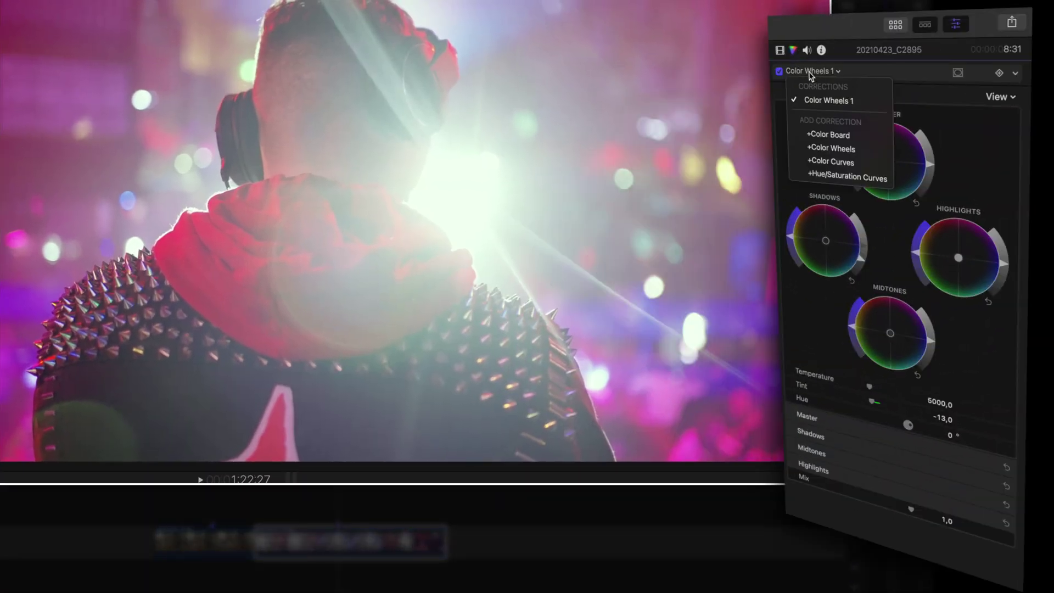
{"action": "left_click", "coordinate": [851, 174]}
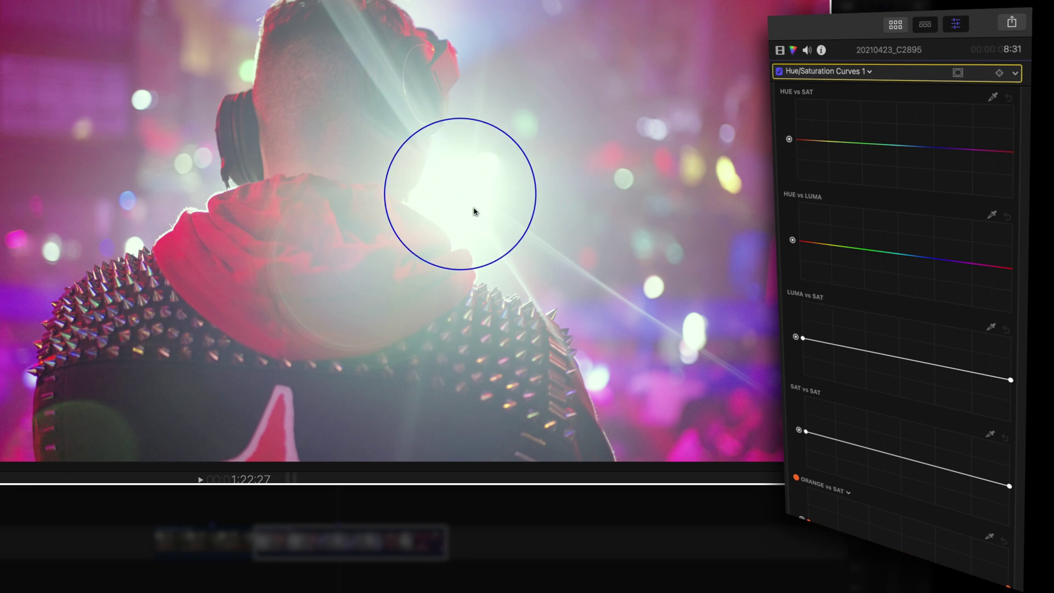
Sample the bright flare with the LUMA vs SAT eyedropper and pull the curve's bright end down.
{"action": "left_click", "coordinate": [990, 327]}
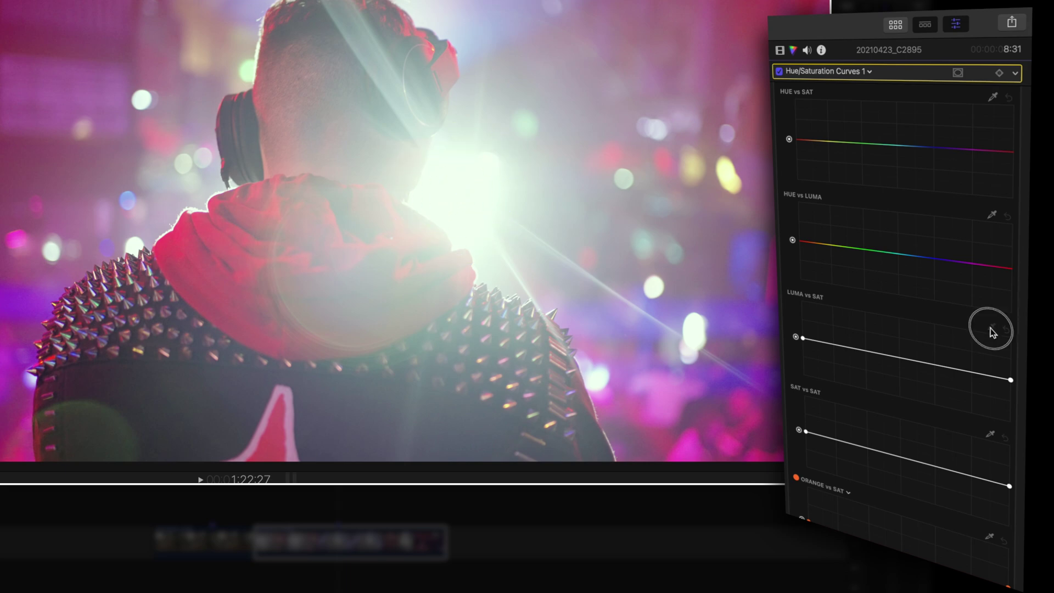
{"action": "left_click", "coordinate": [461, 196]}
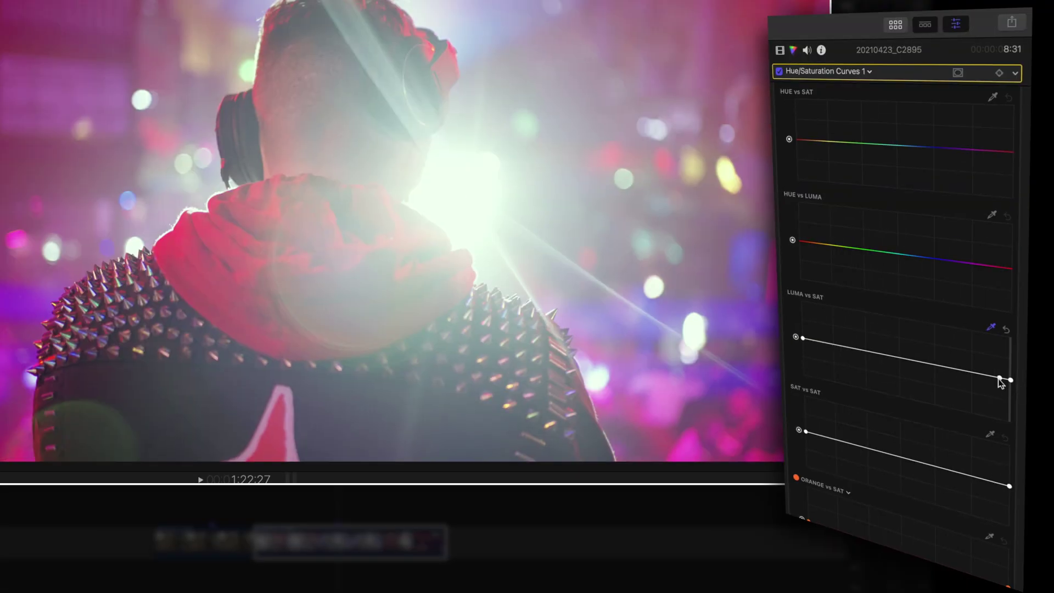
{"action": "left_click", "coordinate": [989, 377]}
{"action": "left_click_drag", "start_coordinate": [1010, 379], "coordinate": [1008, 422]}
{"action": "mouse_move", "coordinate": [1000, 378]}
{"action": "left_mouse_down"}
{"action": "mouse_move", "coordinate": [997, 409]}
{"action": "mouse_move", "coordinate": [986, 388]}
{"action": "left_mouse_up"}
{"action": "left_click", "coordinate": [981, 373]}
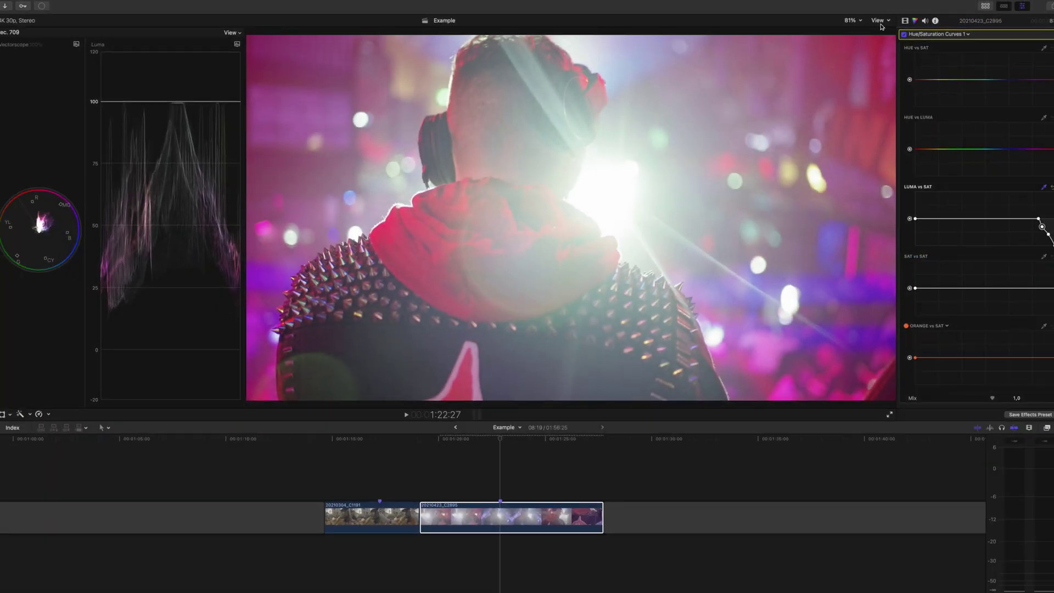
Select the street-vendor clip and zoom the viewer to 200% on the woman's face.
{"action": "left_click", "coordinate": [379, 510]}
{"action": "left_click", "coordinate": [843, 22]}
{"action": "left_click", "coordinate": [855, 89]}
{"action": "left_click_drag", "start_coordinate": [865, 222], "coordinate": [876, 214]}
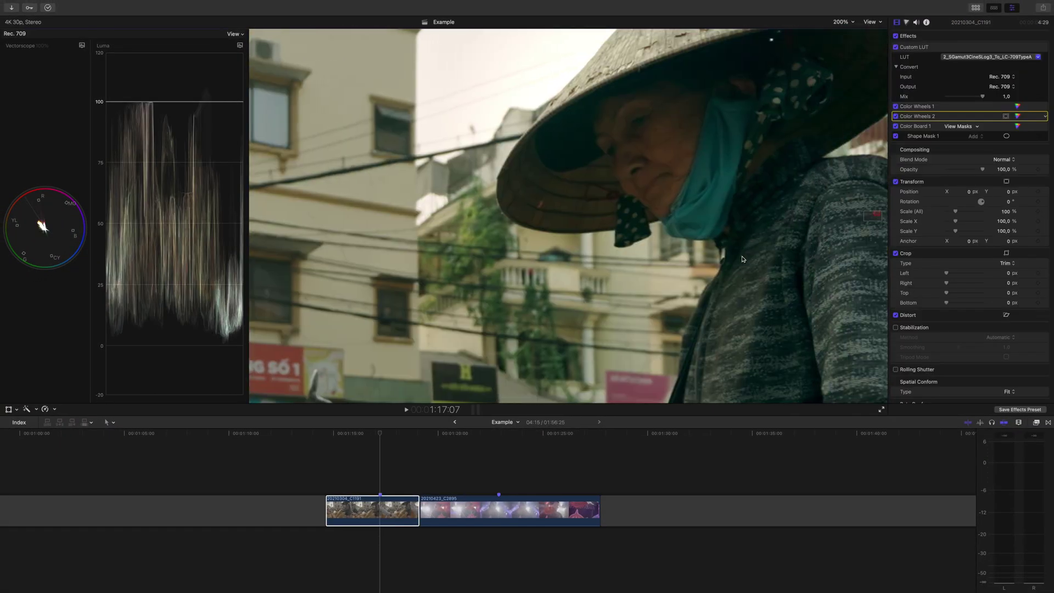
Add Hue/Saturation Curves, eyedrop the dark hat in LUMA vs SAT, and lower the shadow points.
{"action": "left_click", "coordinate": [824, 71]}
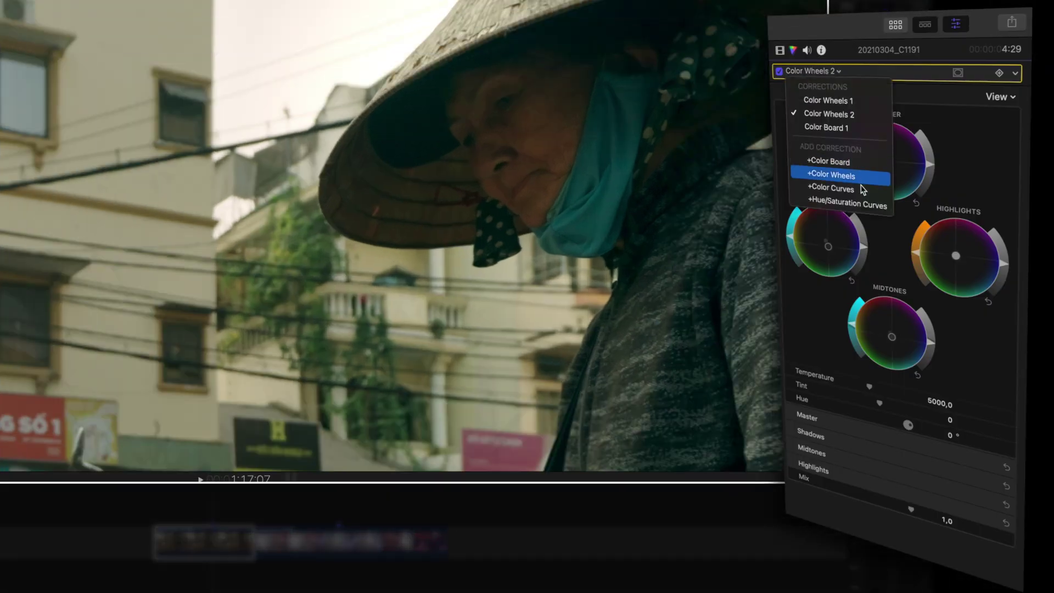
{"action": "left_click", "coordinate": [870, 201]}
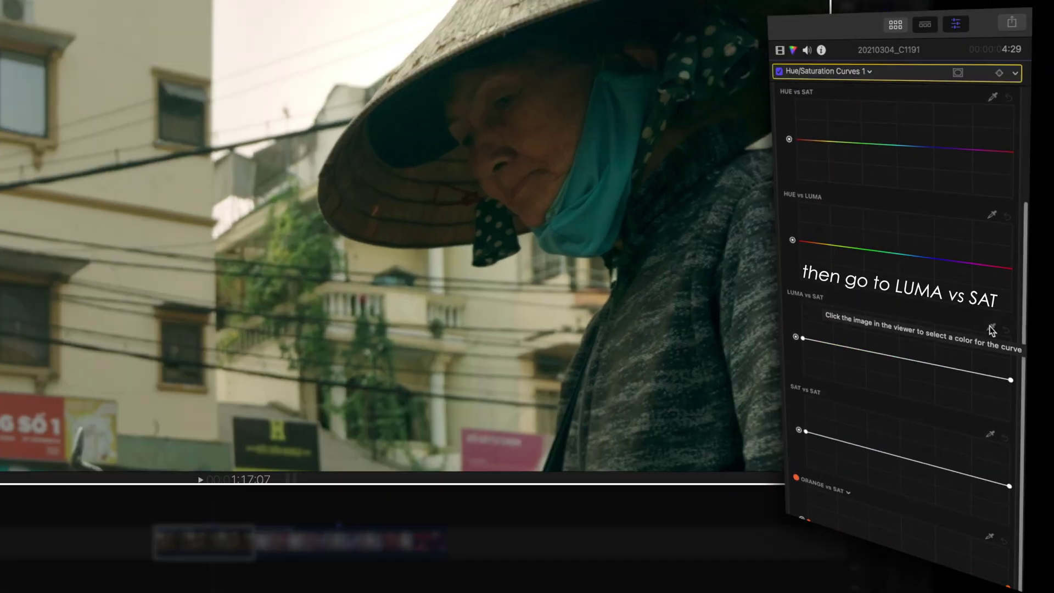
{"action": "left_click", "coordinate": [991, 328]}
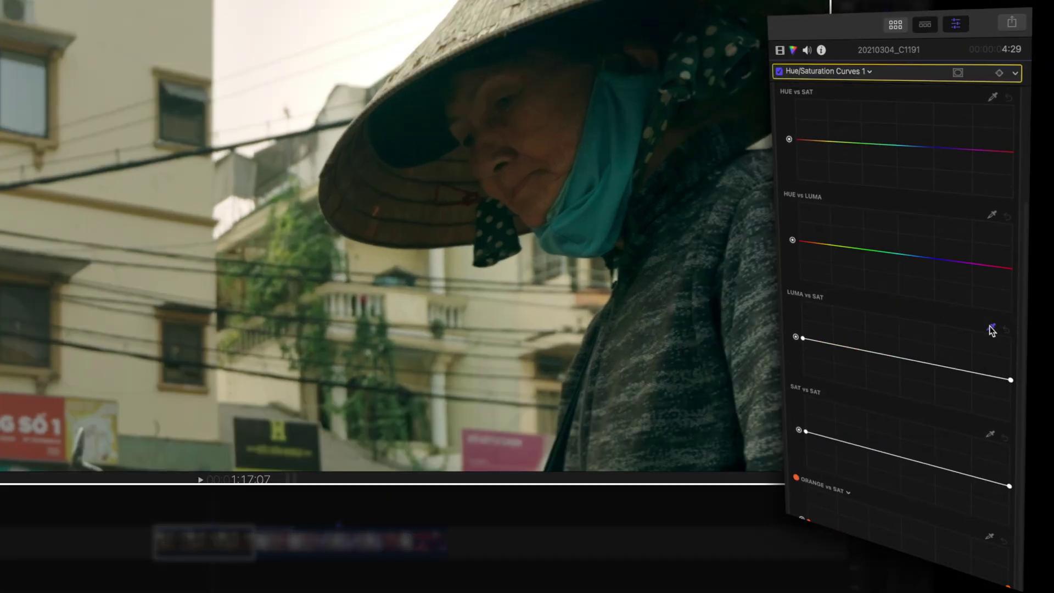
{"action": "left_click", "coordinate": [415, 121]}
{"action": "left_click_drag", "start_coordinate": [802, 338], "coordinate": [830, 344]}
{"action": "left_click_drag", "start_coordinate": [823, 352], "coordinate": [824, 357]}
{"action": "left_click_drag", "start_coordinate": [814, 366], "coordinate": [815, 368]}
Toggle the Hue/Saturation Curves correction off and on to compare, leaving it on.
{"action": "left_click", "coordinate": [780, 73]}
{"action": "left_click", "coordinate": [780, 73]}
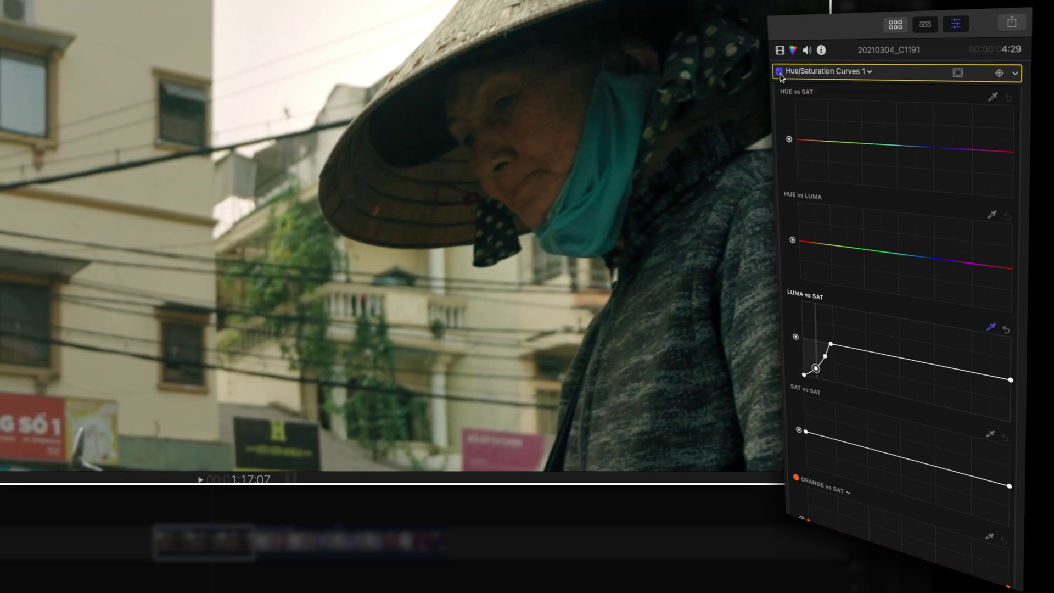
{"action": "left_click", "coordinate": [779, 71]}
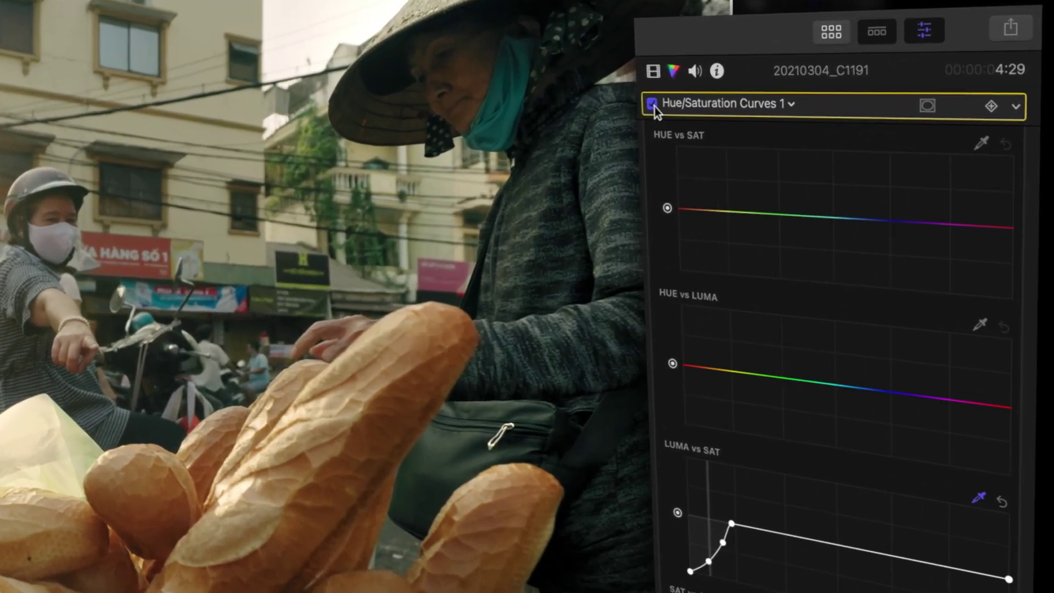
{"action": "left_click", "coordinate": [780, 73]}
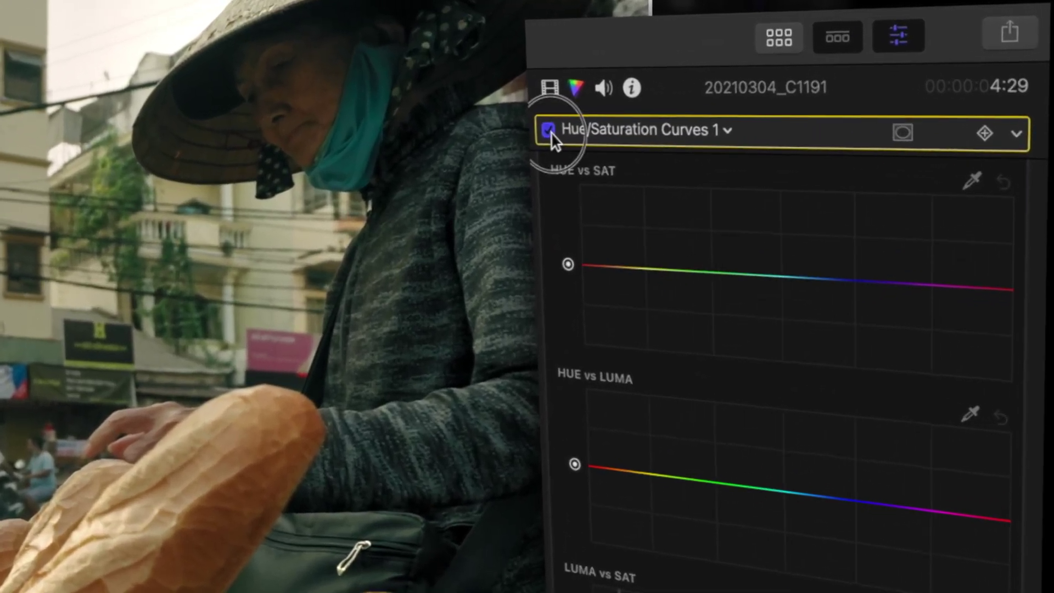
{"action": "left_click", "coordinate": [547, 130]}
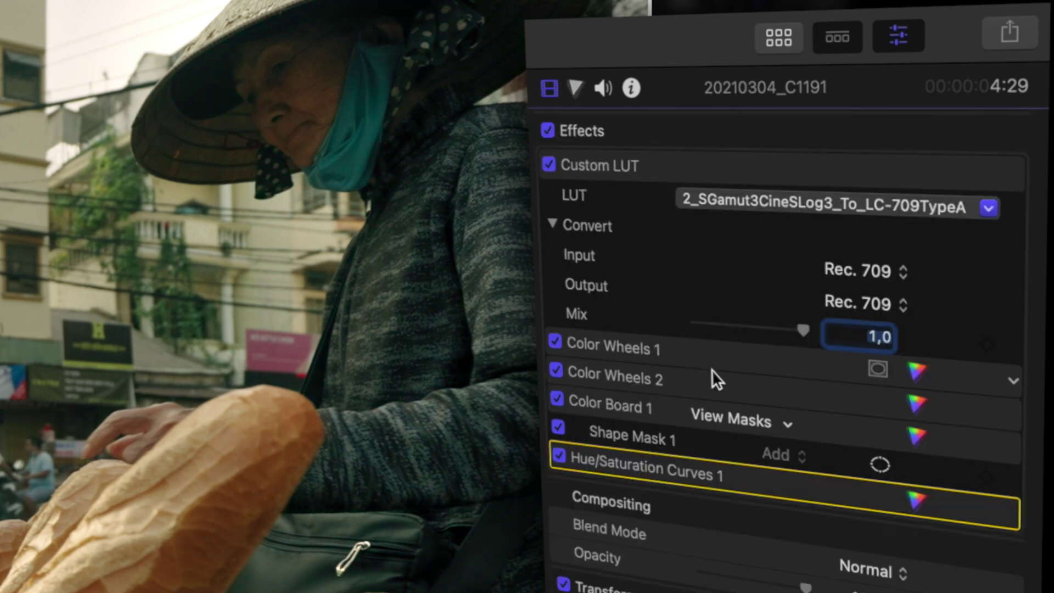
Test moving Color Wheels 2 below the curves correction, then restore its original position.
{"action": "left_click", "coordinate": [643, 381]}
{"action": "key", "text": "Delete"}
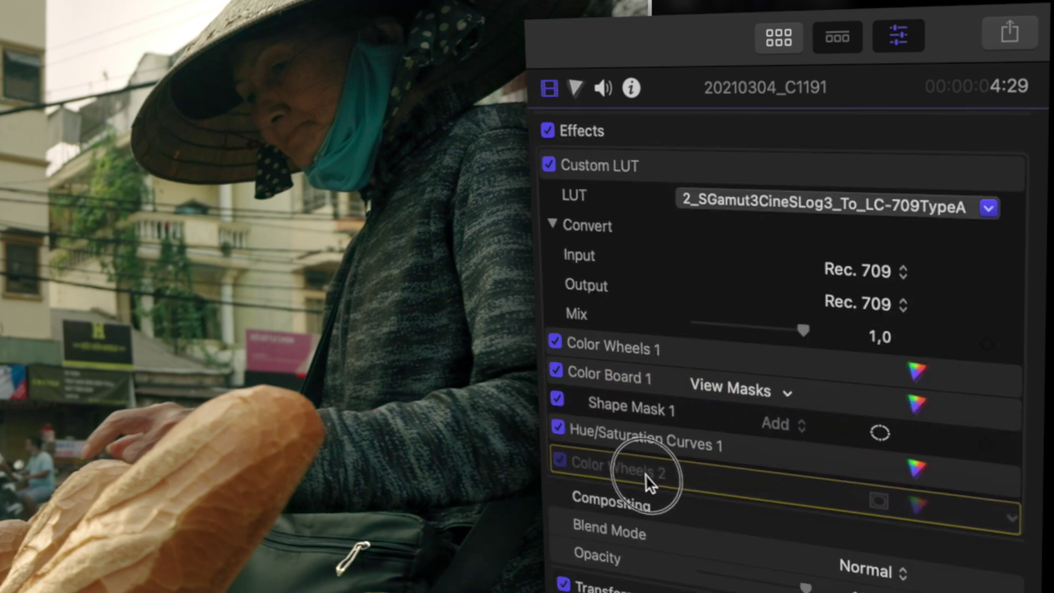
{"action": "key", "text": "super+z"}
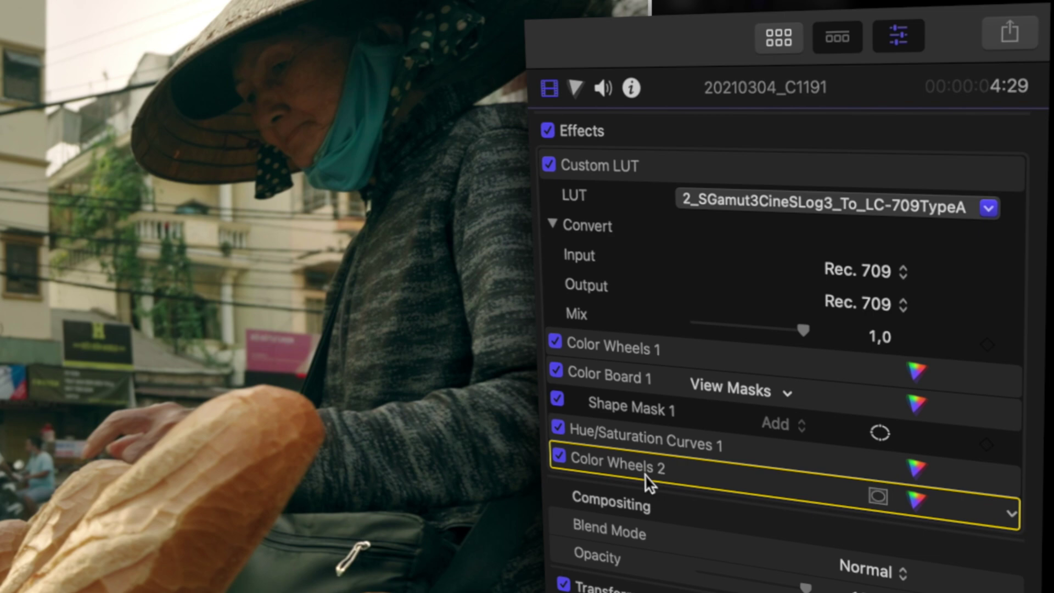
{"action": "key", "text": "Delete"}
{"action": "key", "text": "super+z"}
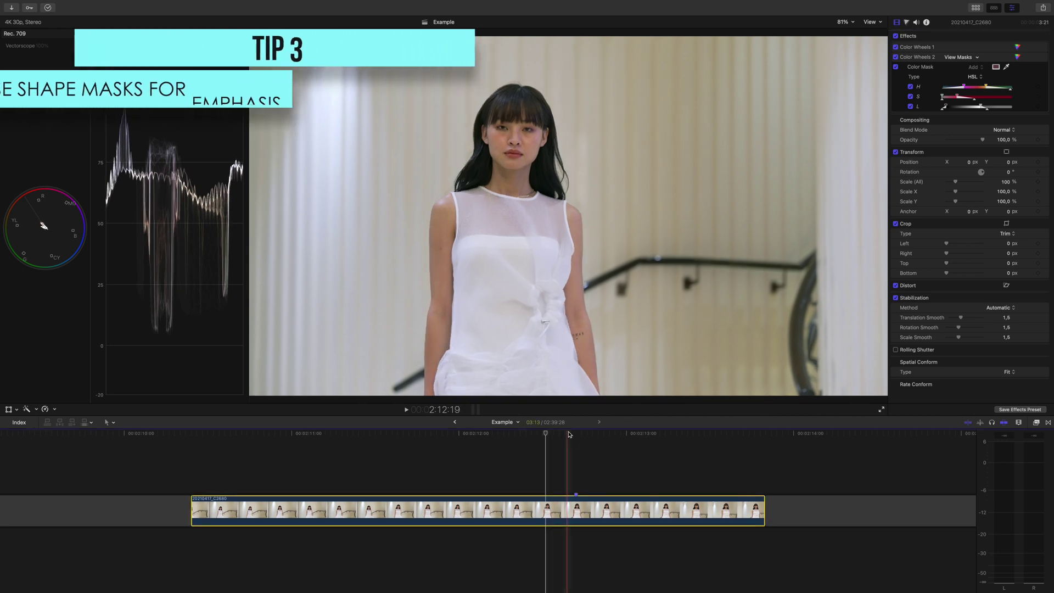
Play the runway clip briefly, then park the playhead at 2:12:21.
{"action": "left_click", "coordinate": [574, 434]}
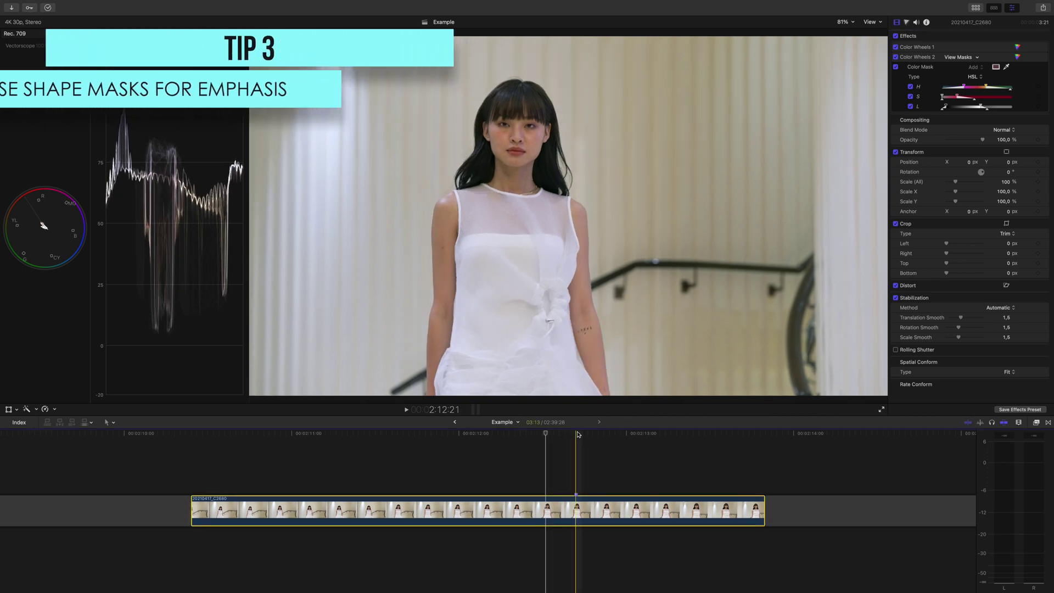
{"action": "key", "text": "space"}
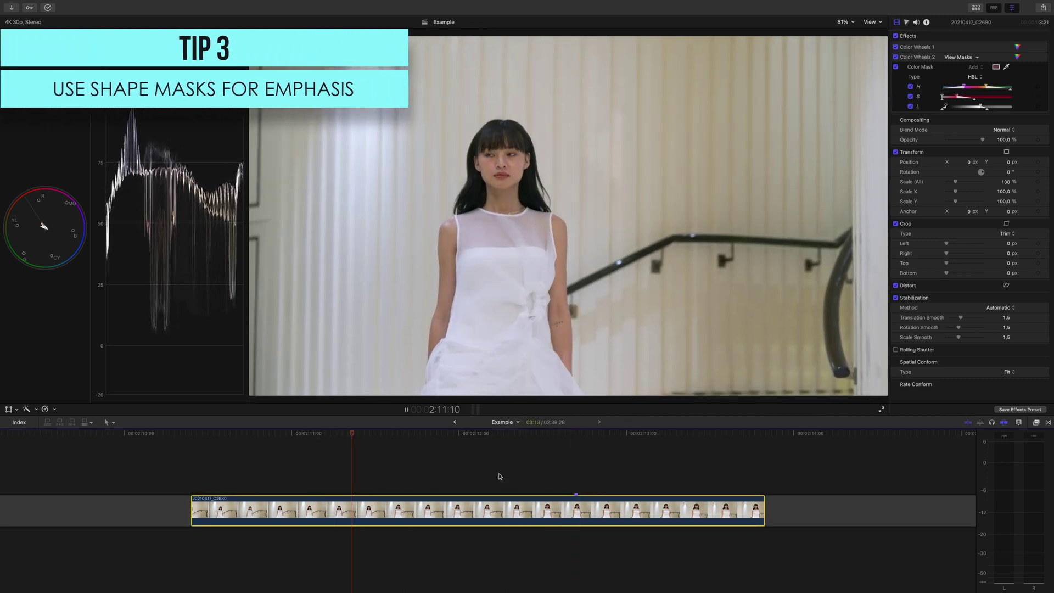
{"action": "key", "text": "space"}
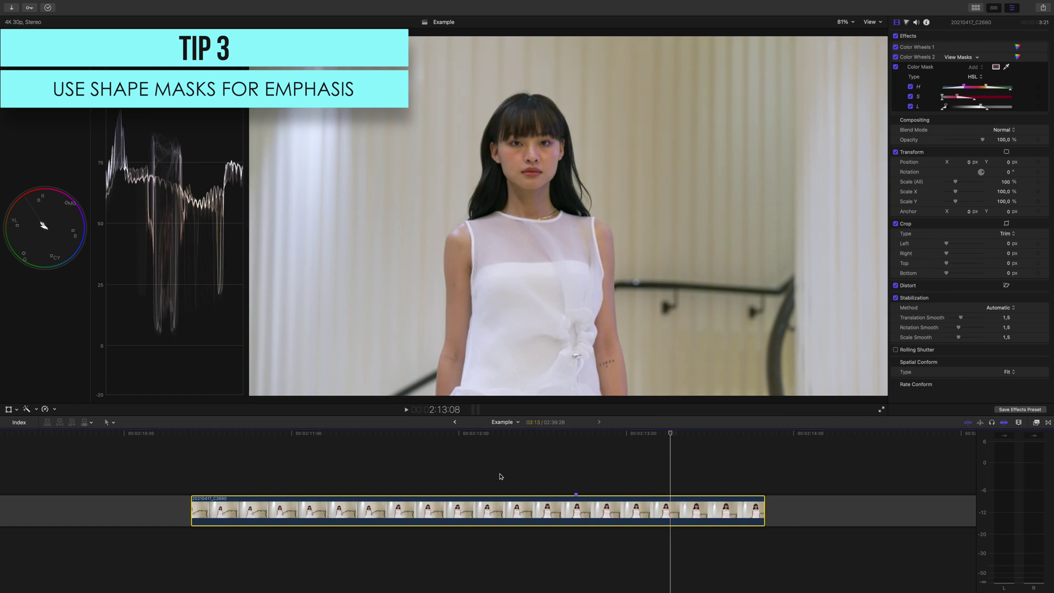
{"action": "left_click", "coordinate": [577, 433]}
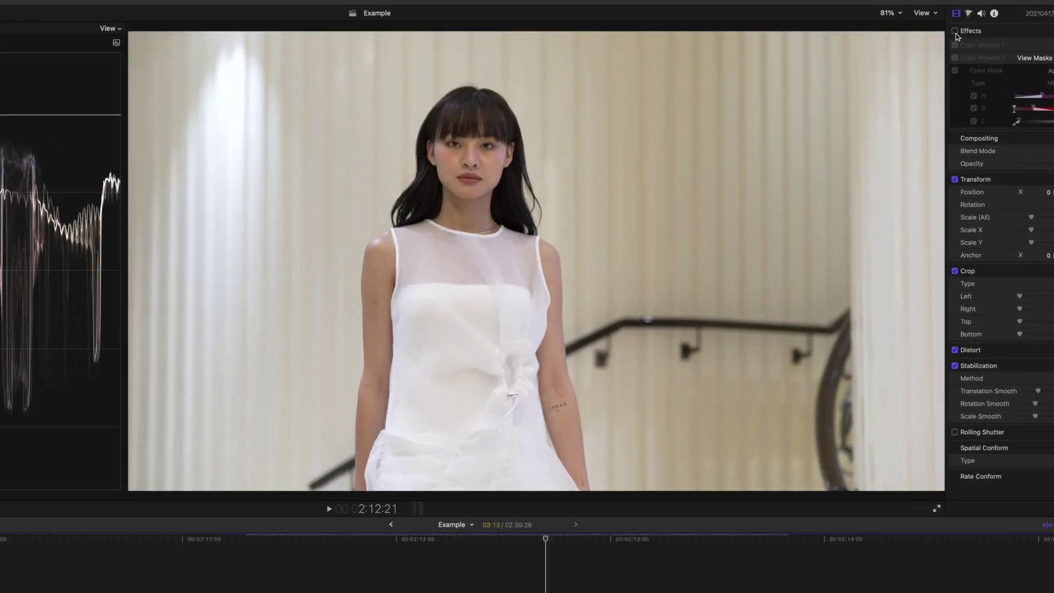
Toggle the clip's Effects off and on several times to compare, ending with the grade on.
{"action": "left_click", "coordinate": [895, 36]}
{"action": "left_click", "coordinate": [990, 29]}
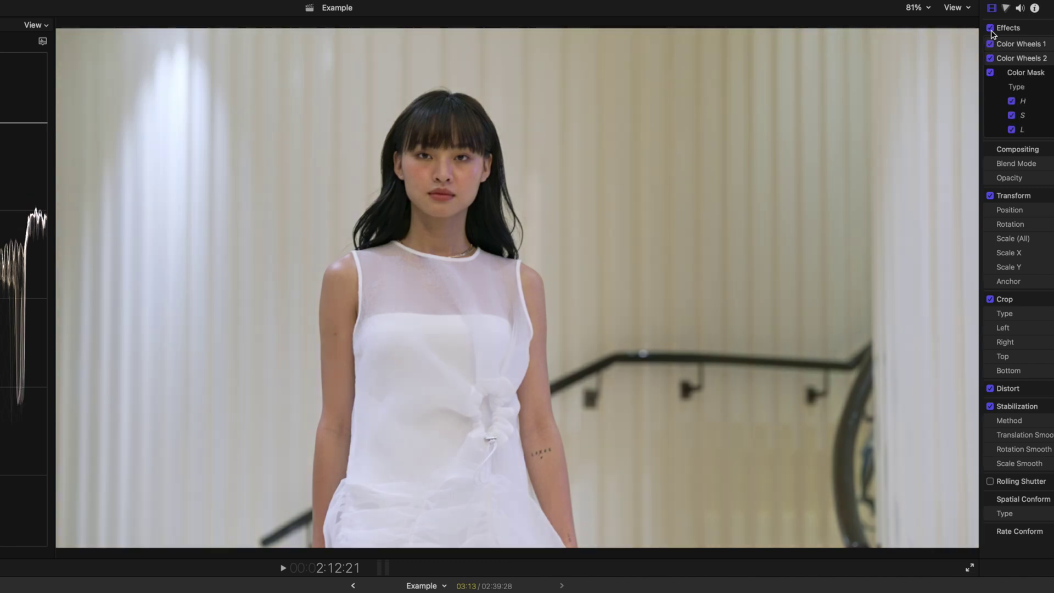
{"action": "left_click", "coordinate": [990, 30]}
{"action": "left_click", "coordinate": [991, 29]}
{"action": "left_click", "coordinate": [990, 28]}
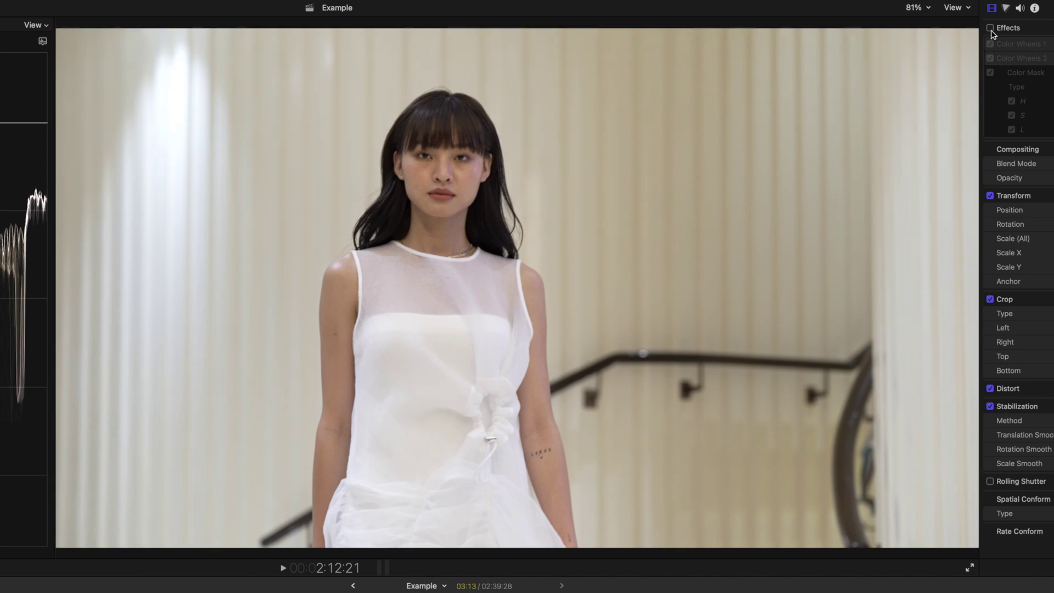
{"action": "left_click", "coordinate": [990, 28]}
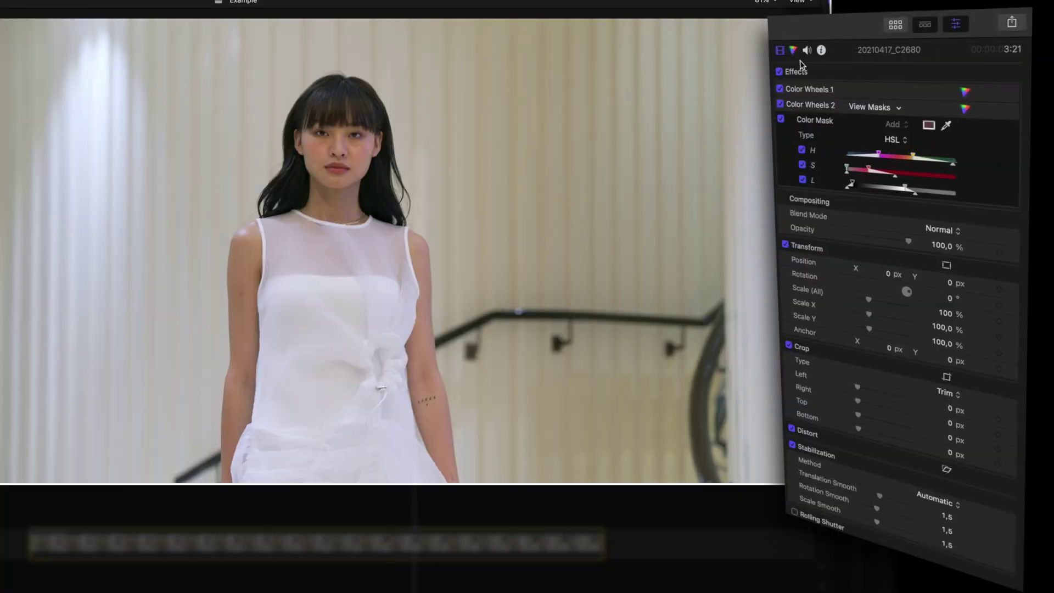
Add a Color Board correction with a Shape Mask to the runway clip.
{"action": "left_click", "coordinate": [1006, 10]}
{"action": "left_click", "coordinate": [814, 72]}
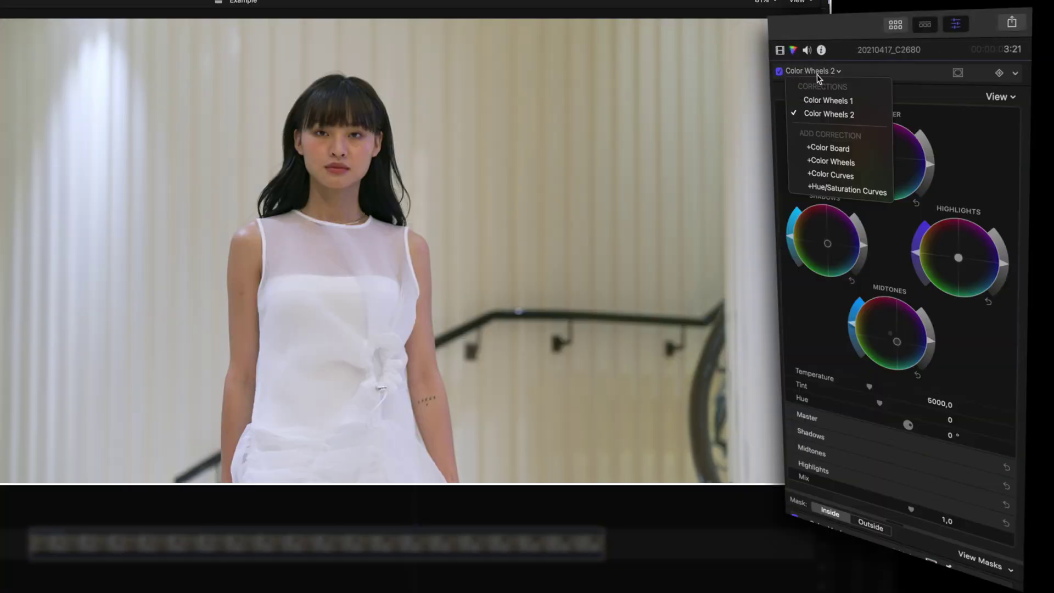
{"action": "left_click", "coordinate": [844, 152]}
{"action": "left_click", "coordinate": [957, 73]}
{"action": "left_click", "coordinate": [911, 78]}
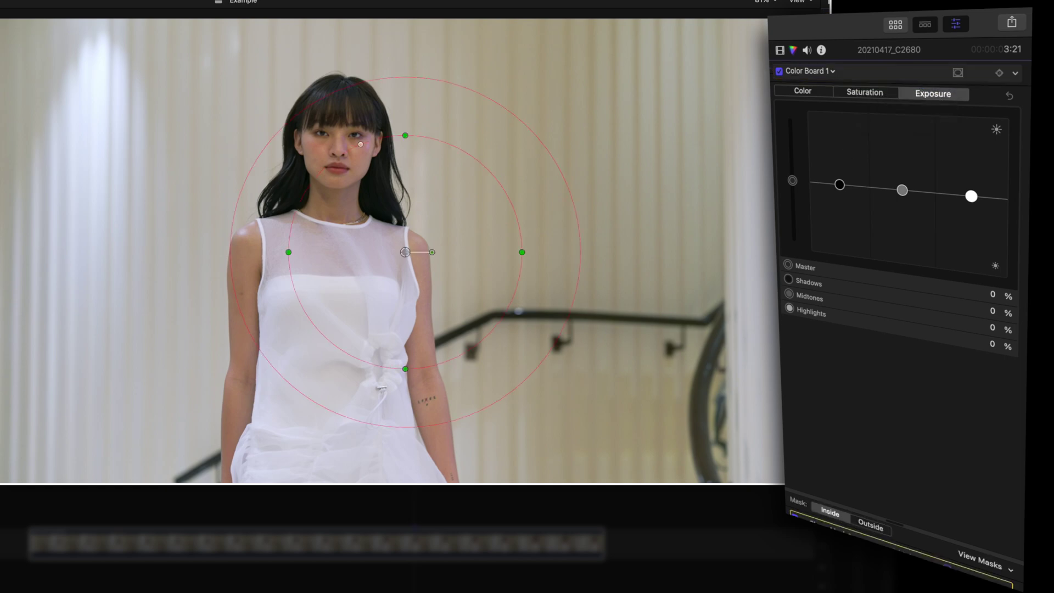
Shape the mask into a tall ellipse over the woman with a tighter feathered edge.
{"action": "left_click_drag", "start_coordinate": [522, 251], "coordinate": [331, 340]}
{"action": "left_click_drag", "start_coordinate": [332, 222], "coordinate": [333, 139]}
{"action": "left_click_drag", "start_coordinate": [332, 343], "coordinate": [336, 341]}
{"action": "mouse_move", "coordinate": [430, 324]}
{"action": "left_mouse_down"}
{"action": "mouse_move", "coordinate": [460, 323]}
{"action": "mouse_move", "coordinate": [422, 331]}
{"action": "left_mouse_up"}
{"action": "mouse_move", "coordinate": [336, 337]}
{"action": "left_mouse_down"}
{"action": "mouse_move", "coordinate": [335, 321]}
{"action": "mouse_move", "coordinate": [335, 348]}
{"action": "left_mouse_up"}
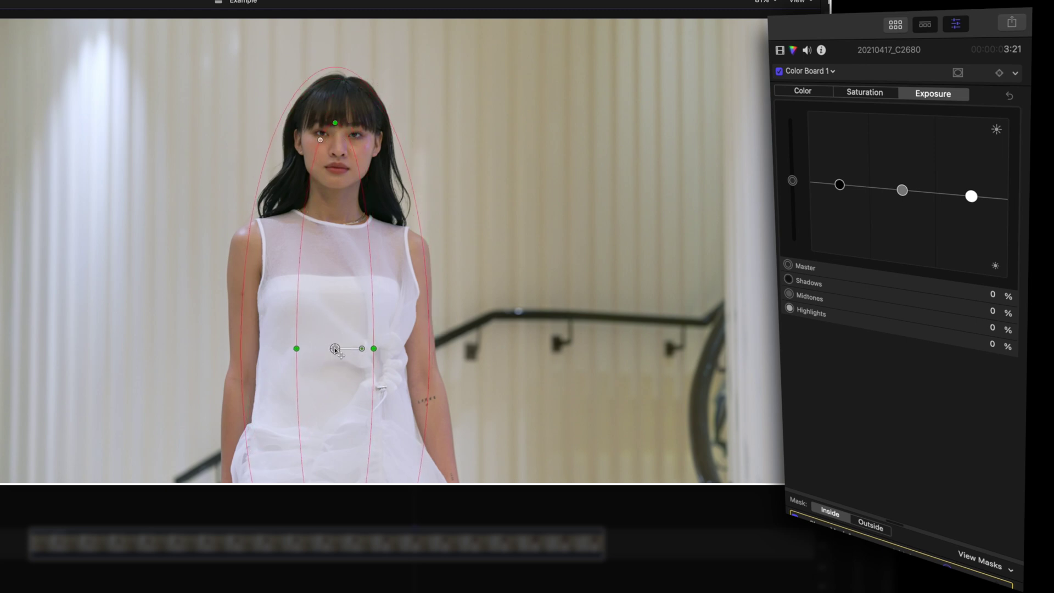
Raise Highlights and Midtones inside the mask, lower Shadows and Midtones outside, then compare.
{"action": "left_click_drag", "start_coordinate": [971, 196], "coordinate": [971, 185]}
{"action": "left_click_drag", "start_coordinate": [907, 193], "coordinate": [904, 186]}
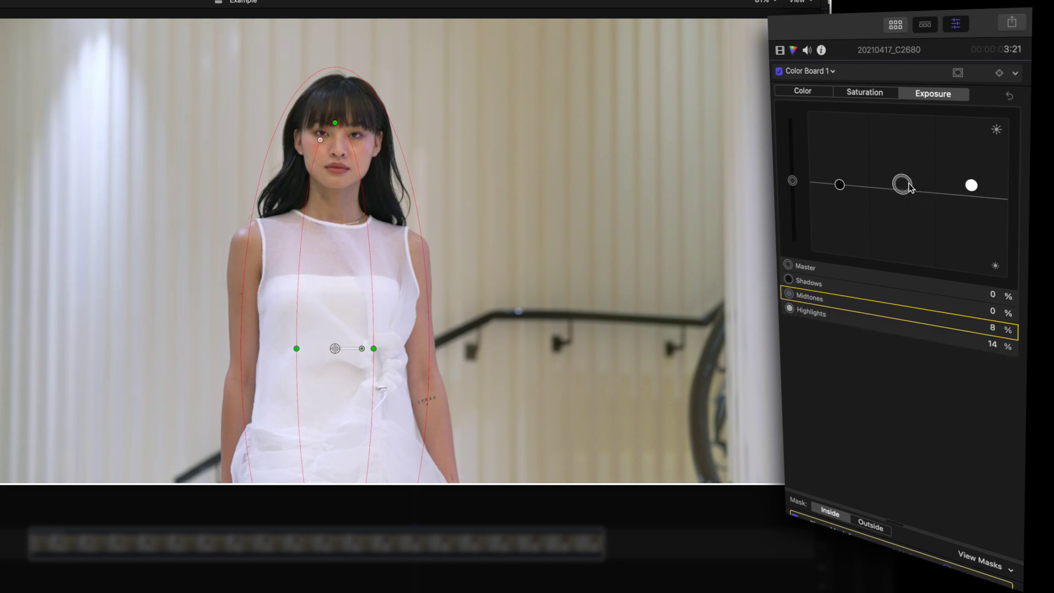
{"action": "left_click", "coordinate": [873, 526]}
{"action": "left_click_drag", "start_coordinate": [839, 184], "coordinate": [842, 206]}
{"action": "left_click_drag", "start_coordinate": [902, 189], "coordinate": [903, 207]}
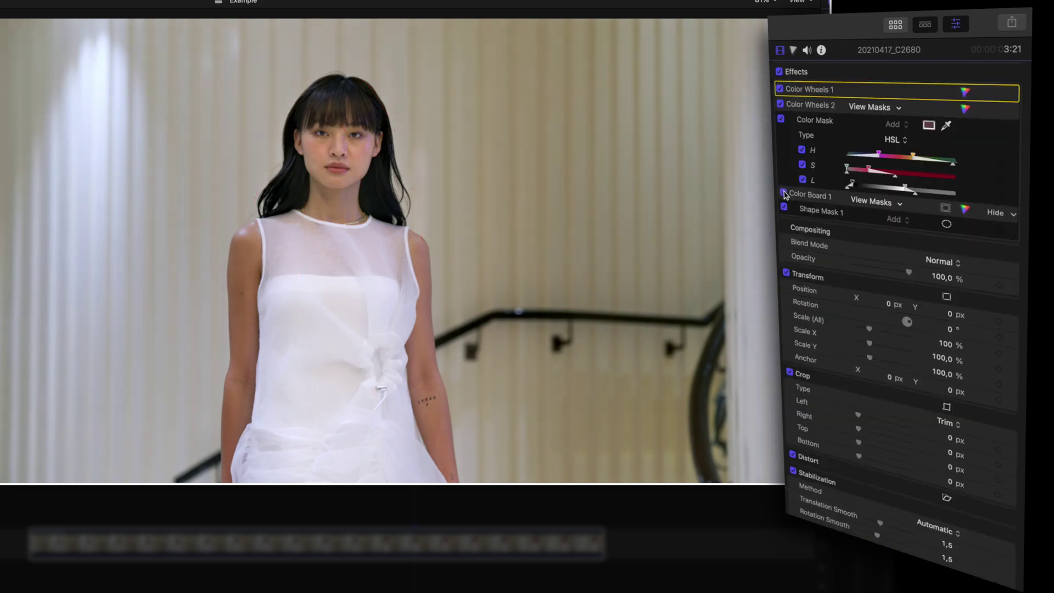
{"action": "left_click", "coordinate": [784, 193]}
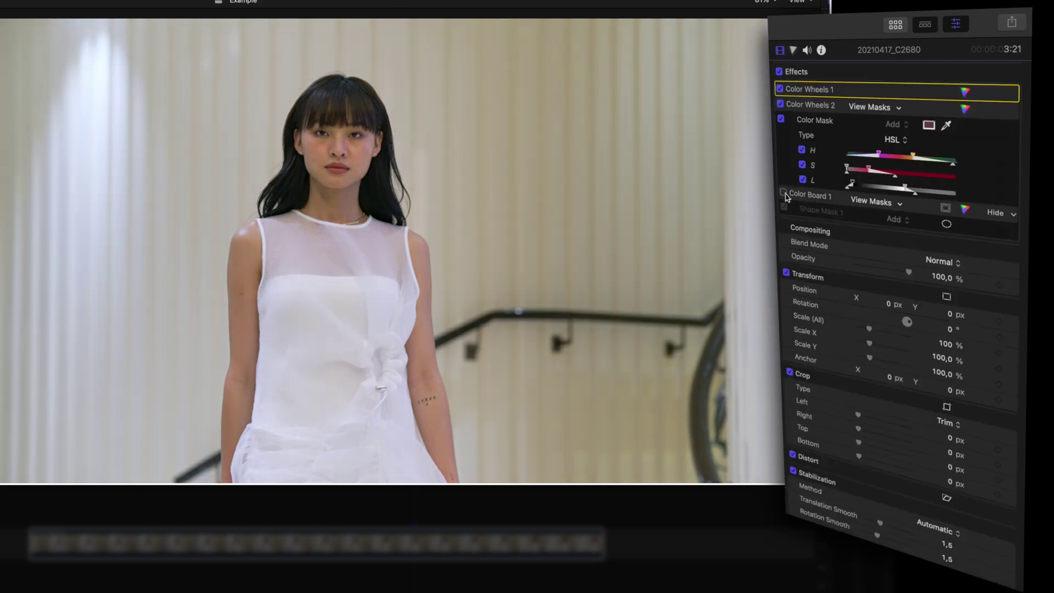
Keyframe Shape Mask 1 and reposition it at another frame to follow the walking woman.
{"action": "left_click", "coordinate": [783, 192]}
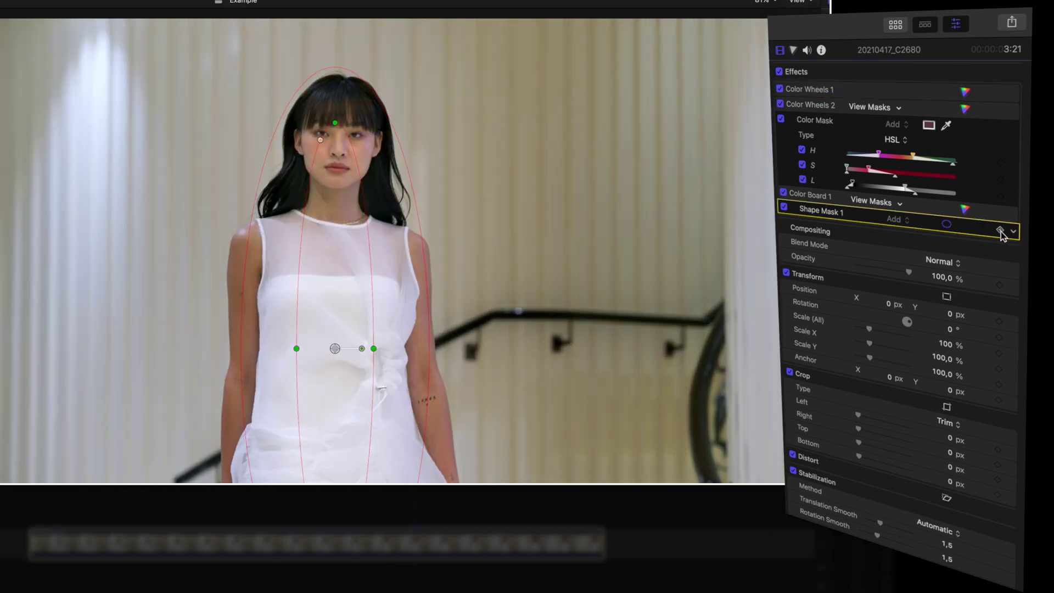
{"action": "left_click", "coordinate": [1000, 230]}
{"action": "left_click_drag", "start_coordinate": [417, 500], "coordinate": [88, 501]}
{"action": "left_click_drag", "start_coordinate": [335, 348], "coordinate": [322, 393]}
{"action": "left_click_drag", "start_coordinate": [87, 500], "coordinate": [285, 500]}
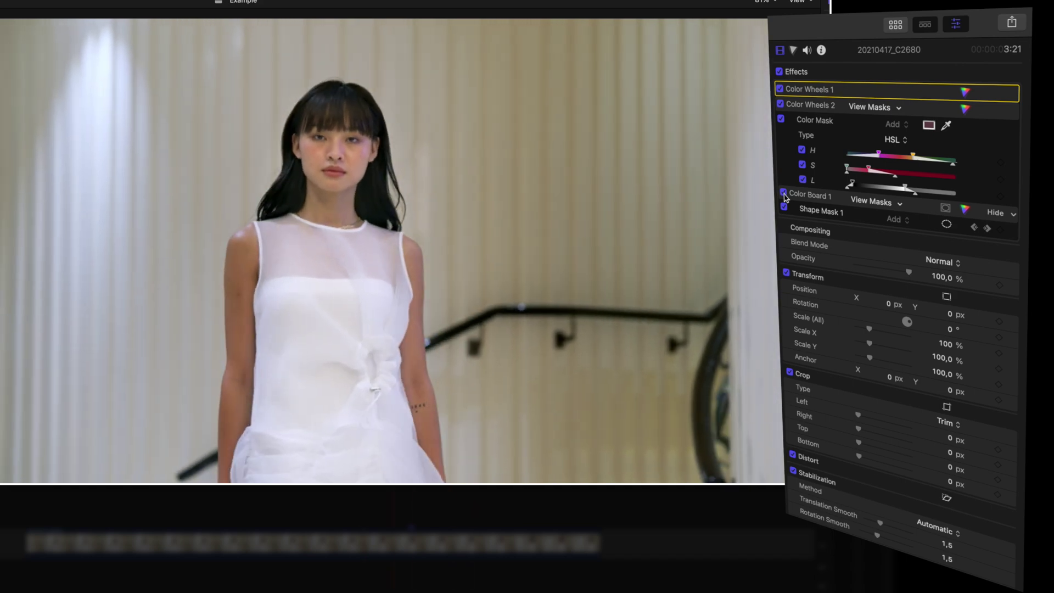
{"action": "left_click", "coordinate": [783, 193]}
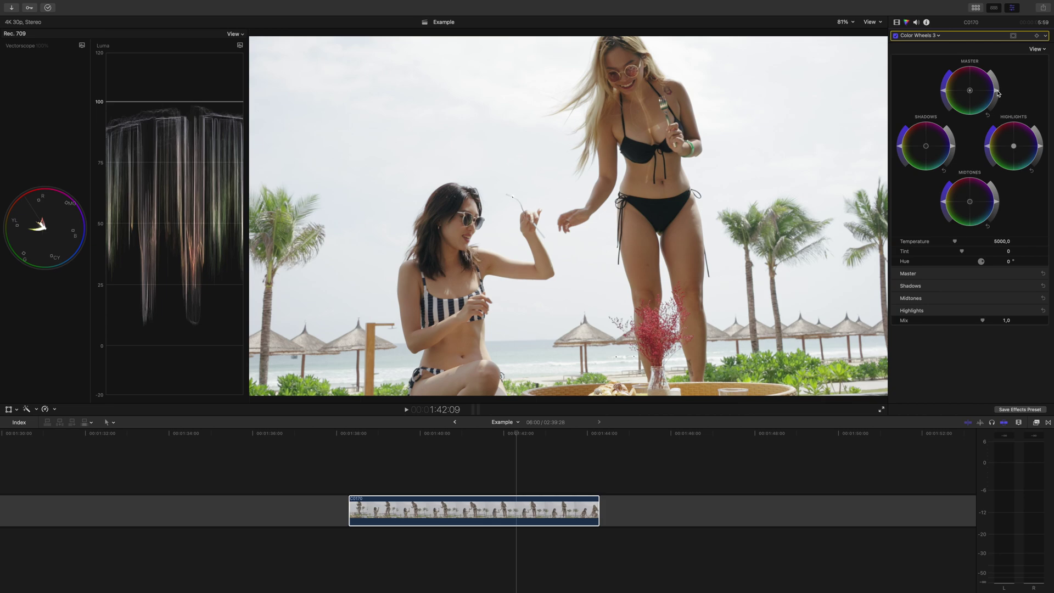
Raise the beach clip's Master brightness and drag Shadows brightness down until the dark areas clip.
{"action": "left_click_drag", "start_coordinate": [997, 94], "coordinate": [998, 92]}
{"action": "left_click_drag", "start_coordinate": [953, 146], "coordinate": [957, 163]}
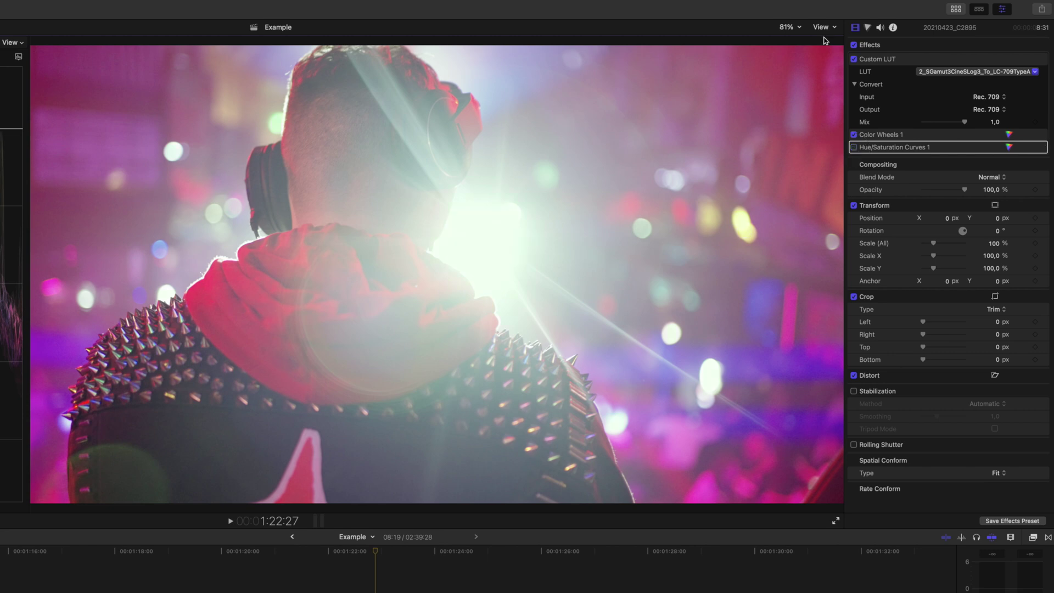
Turn on the Saturation range check and enable Hue/Saturation Curves 1 to clear flagged areas.
{"action": "left_click", "coordinate": [825, 27]}
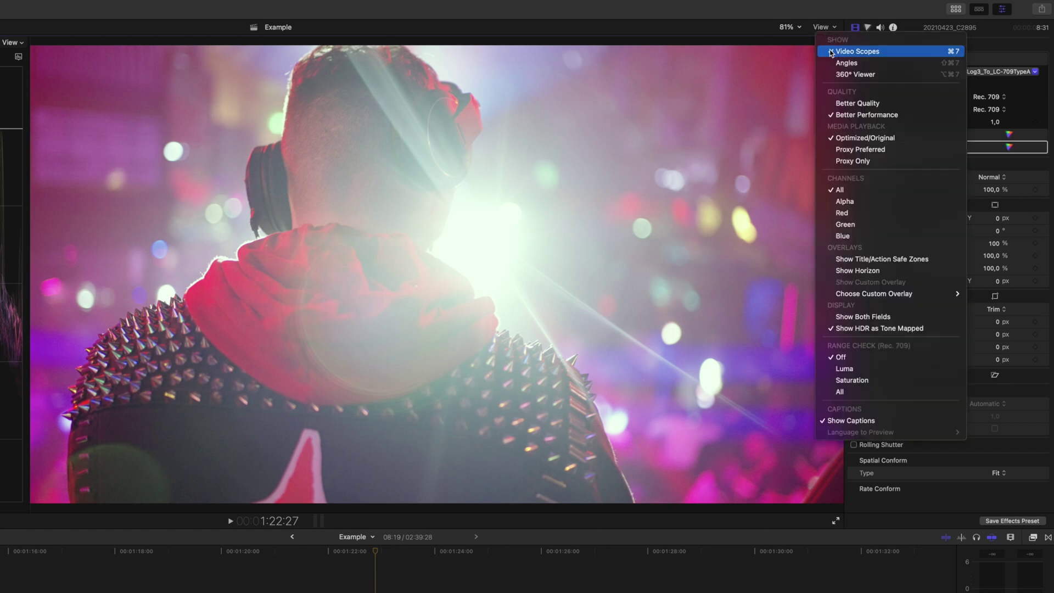
{"action": "left_click", "coordinate": [864, 379]}
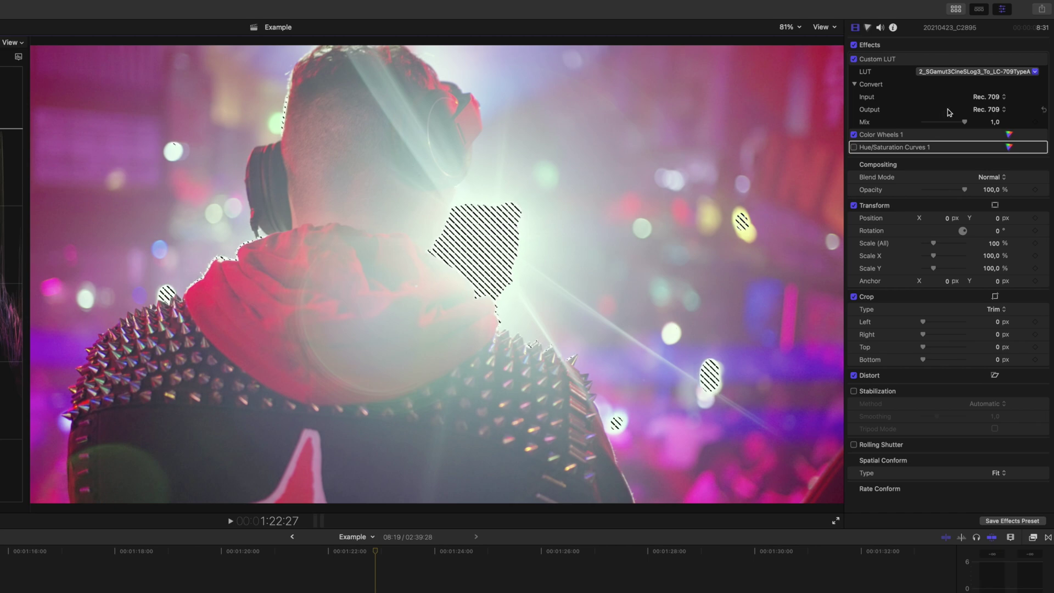
{"action": "left_click", "coordinate": [854, 148]}
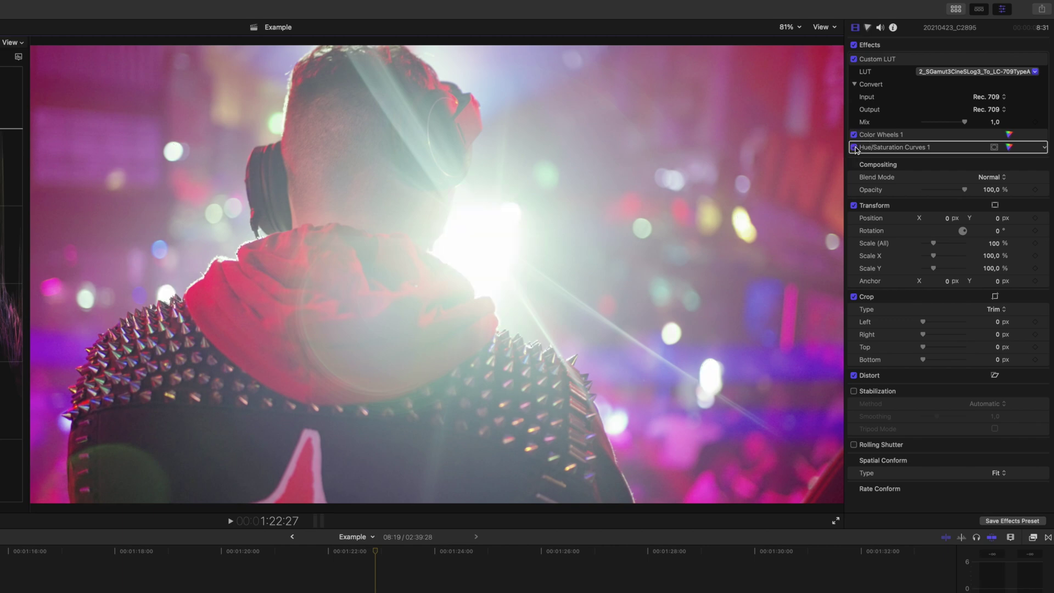
{"action": "left_click", "coordinate": [822, 28]}
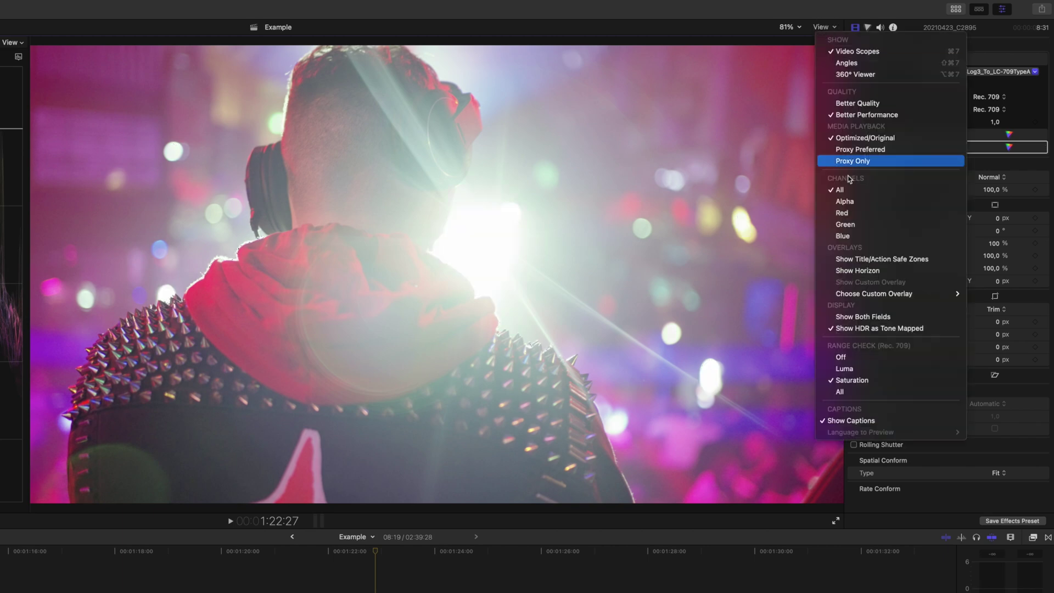
With Luma range check on, pull highlights below clipping and darken shadows, then check All ranges.
{"action": "left_click", "coordinate": [874, 369]}
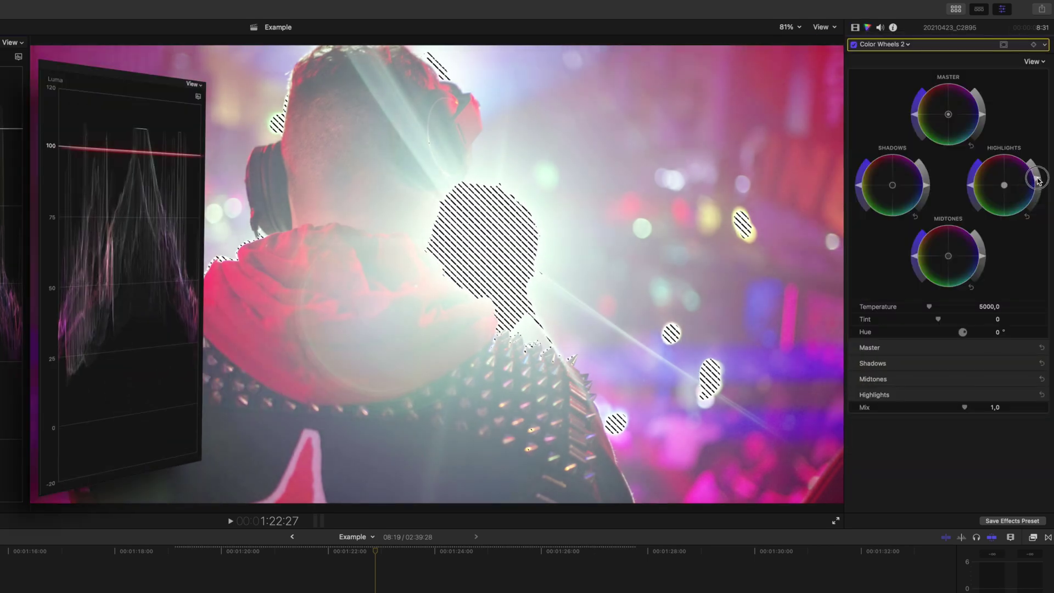
{"action": "left_click_drag", "start_coordinate": [1037, 184], "coordinate": [1038, 185]}
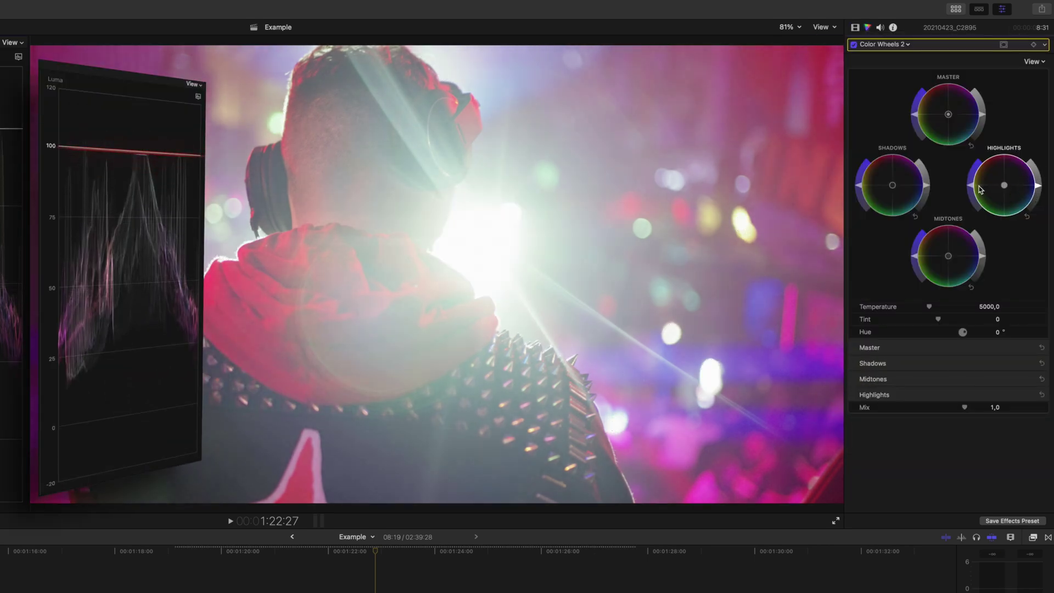
{"action": "left_click_drag", "start_coordinate": [925, 191], "coordinate": [918, 207]}
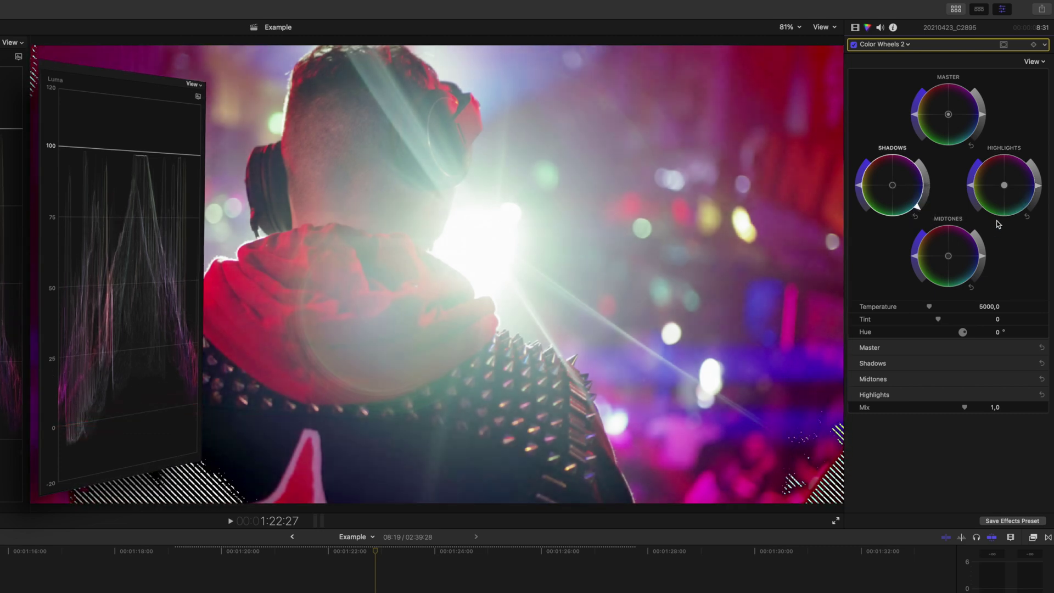
{"action": "left_click", "coordinate": [824, 27]}
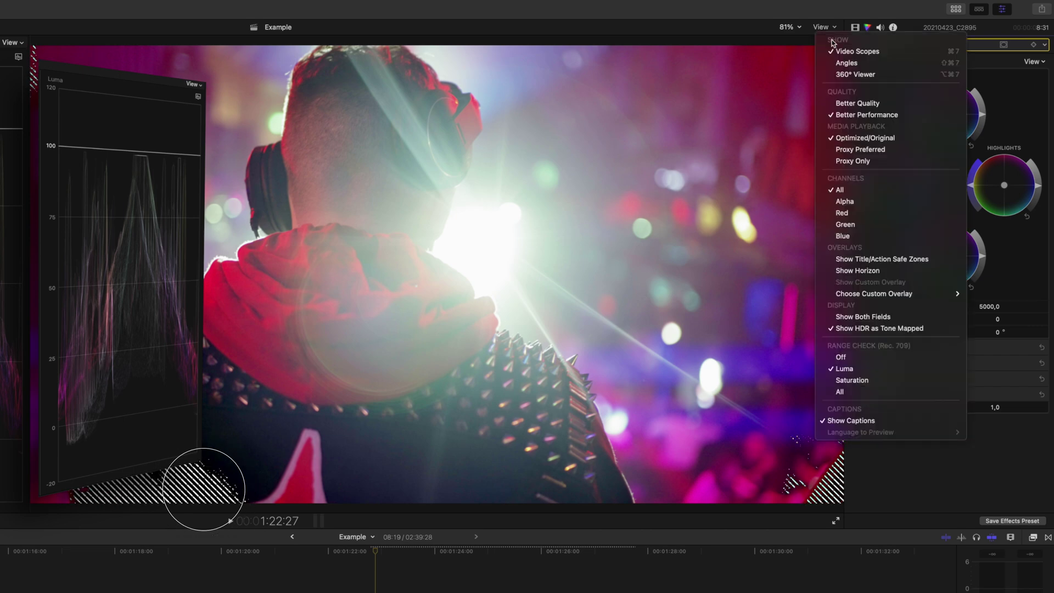
{"action": "left_click", "coordinate": [856, 391]}
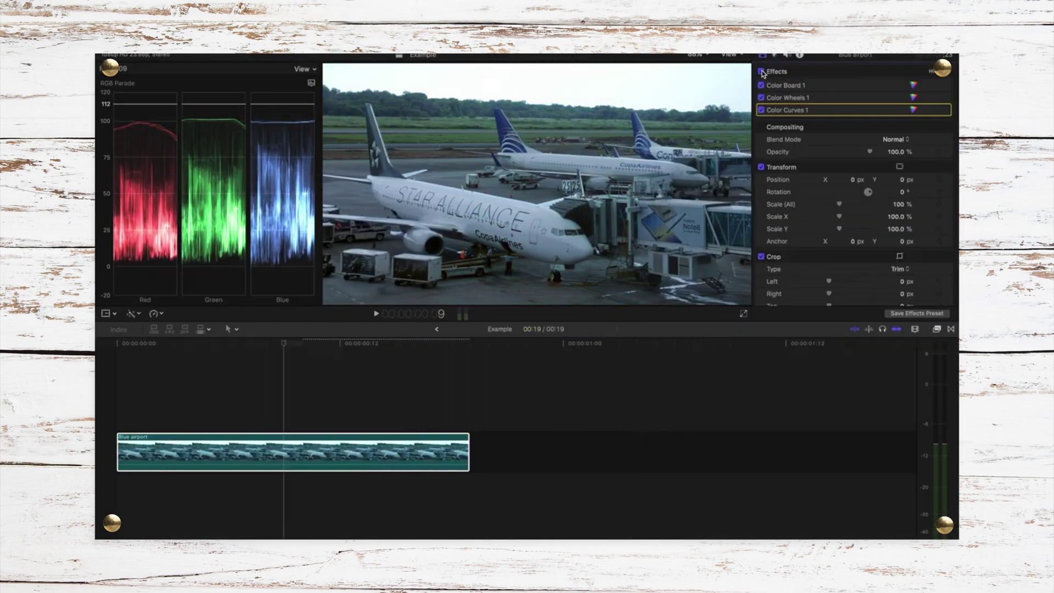
Toggle the airport clip's effects off and on to compare graded and ungraded RGB parade.
{"action": "left_click", "coordinate": [761, 71]}
{"action": "left_click", "coordinate": [761, 71]}
{"action": "left_click", "coordinate": [761, 72]}
{"action": "left_click", "coordinate": [761, 72]}
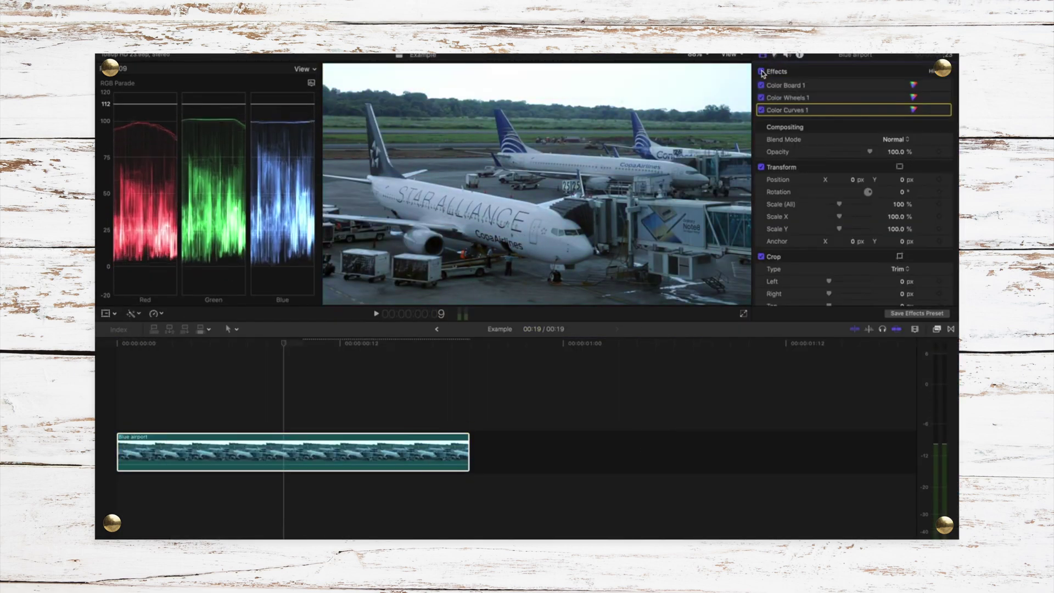